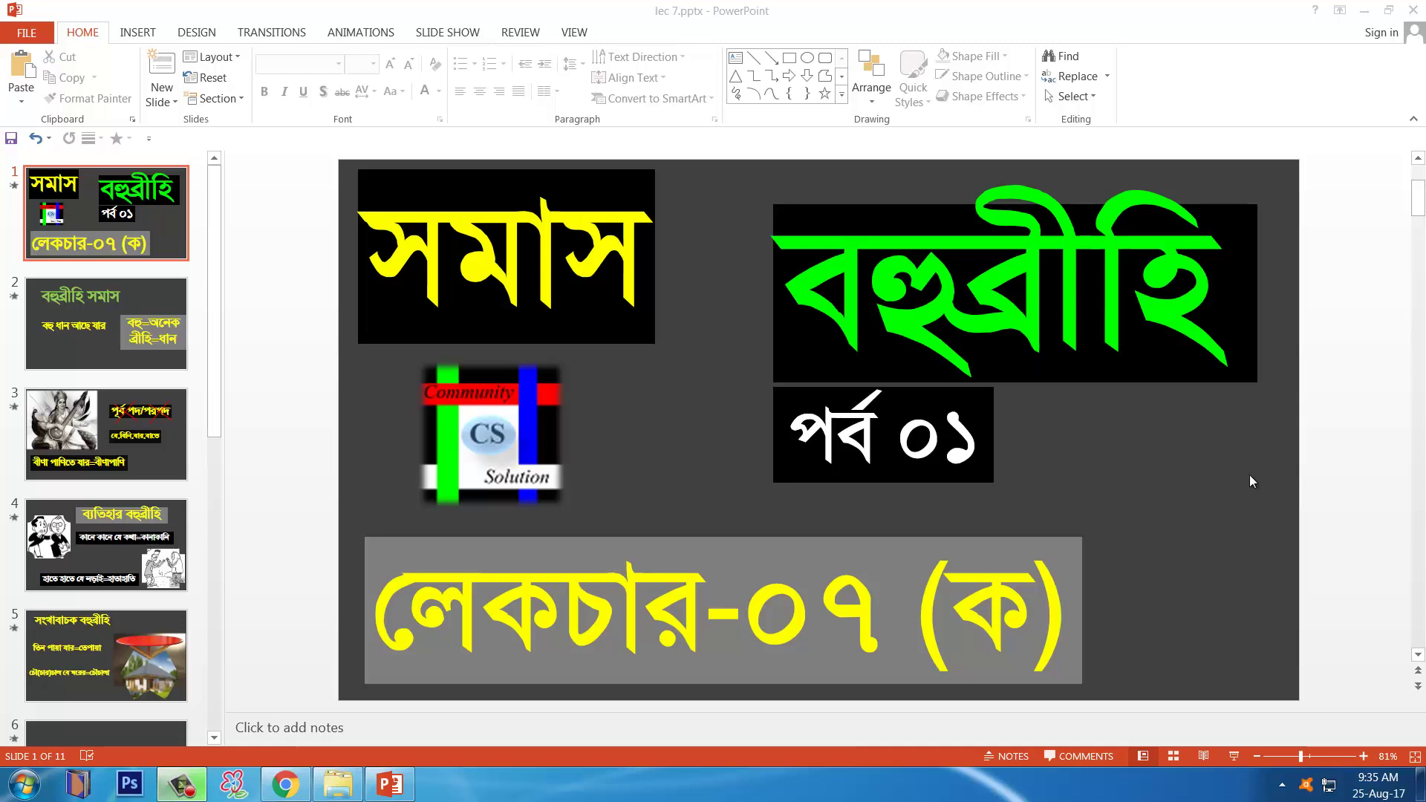
Show the Export > Change File Type choices, including PNG and JPEG images, then reveal the desktop.
{"action": "left_click", "coordinate": [29, 38]}
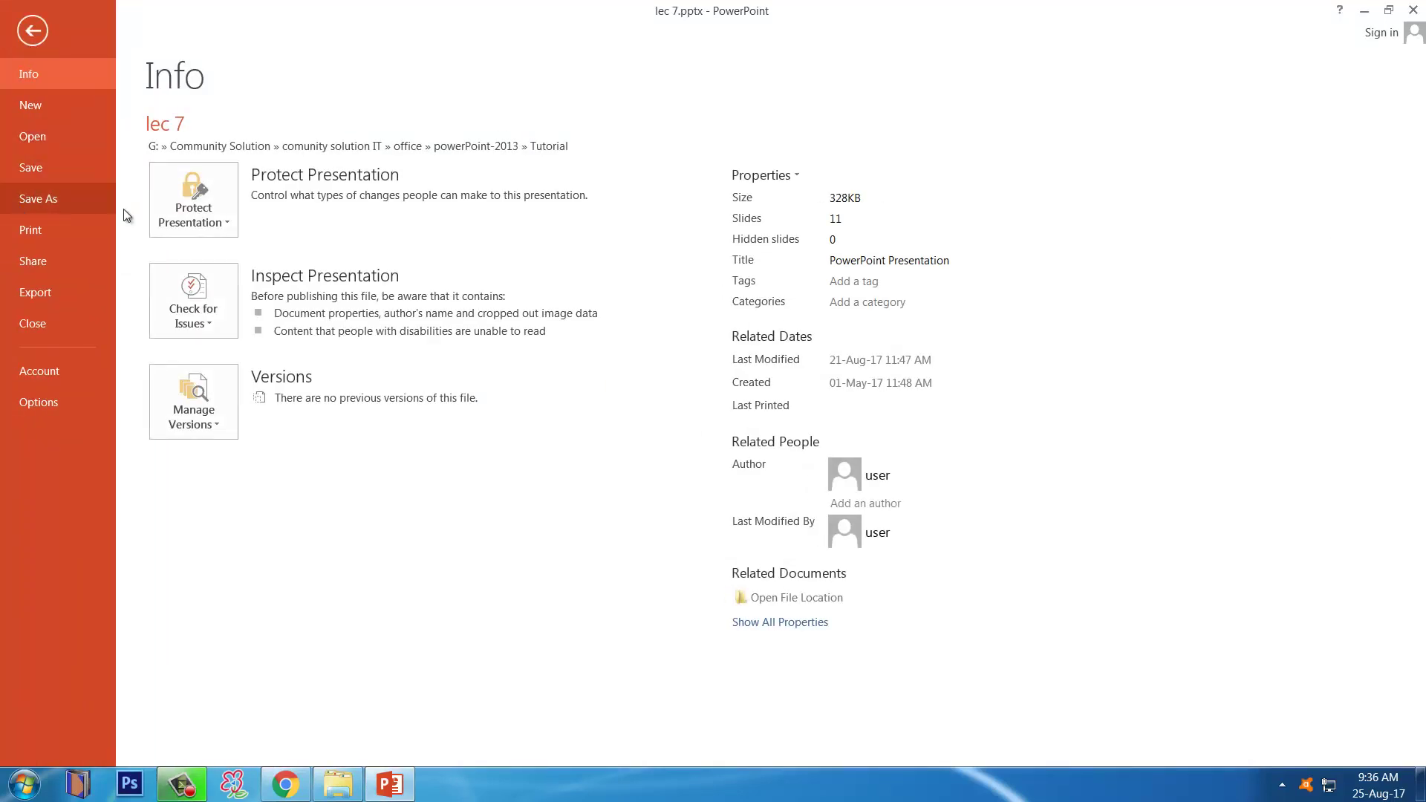
{"action": "left_click", "coordinate": [37, 296]}
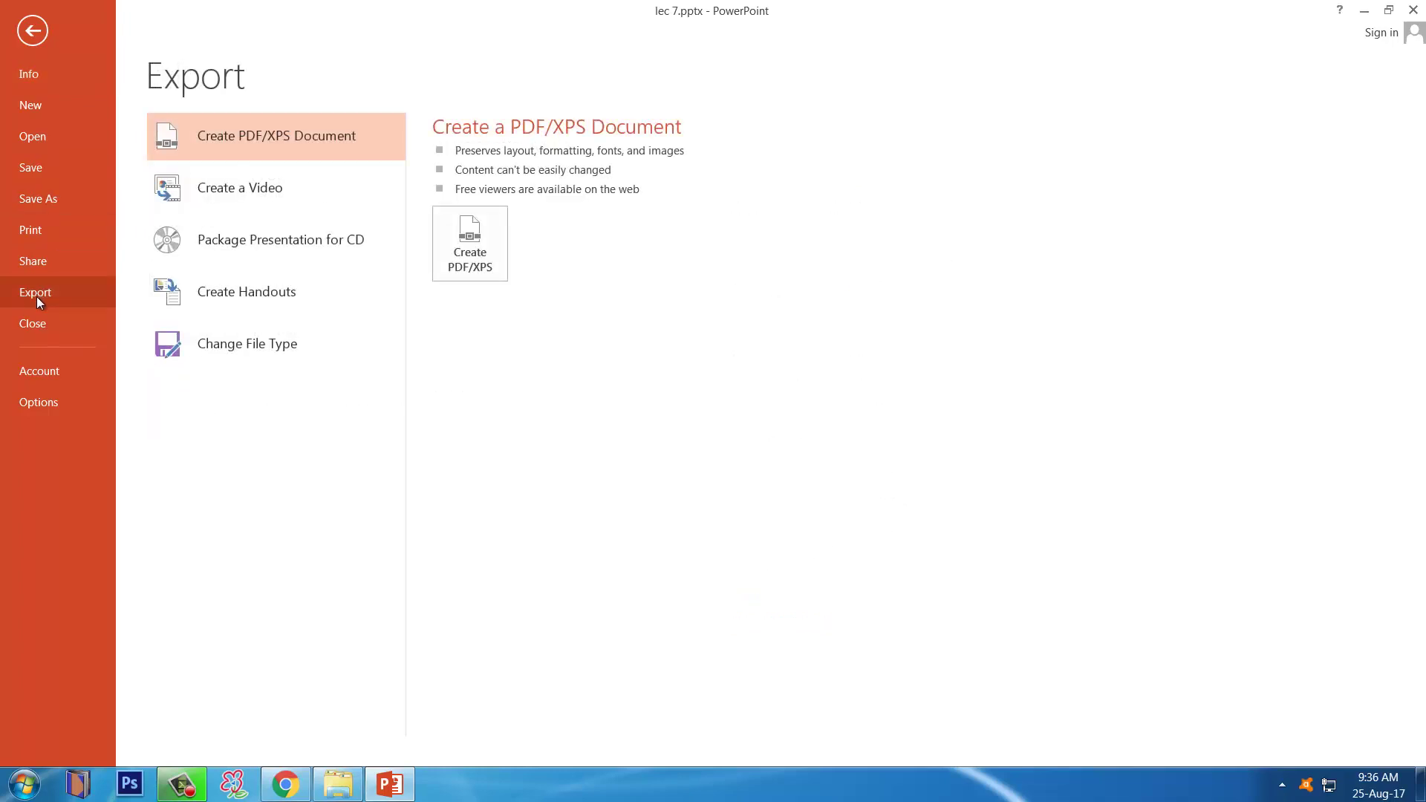
{"action": "left_click", "coordinate": [288, 349]}
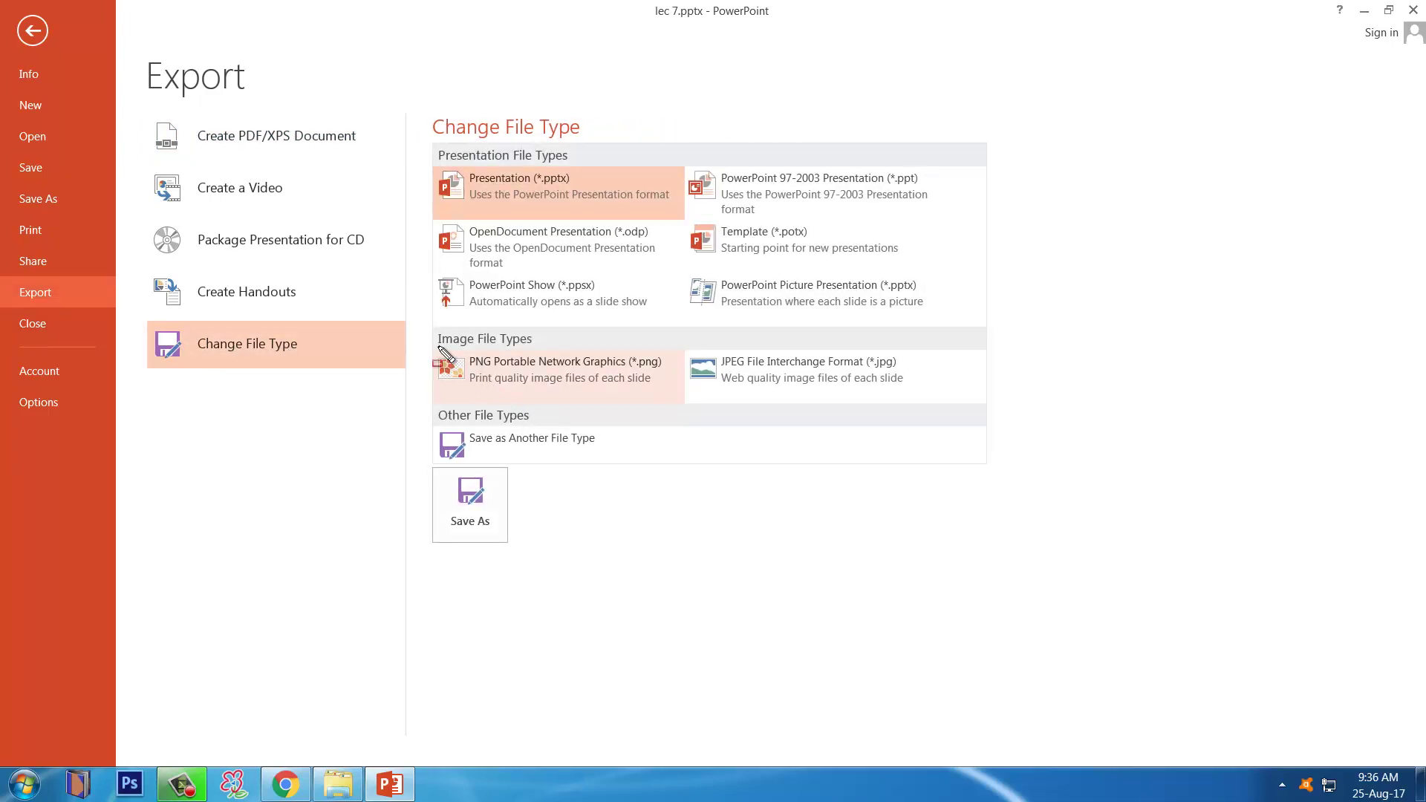
{"action": "left_click_drag", "start_coordinate": [435, 342], "coordinate": [517, 390]}
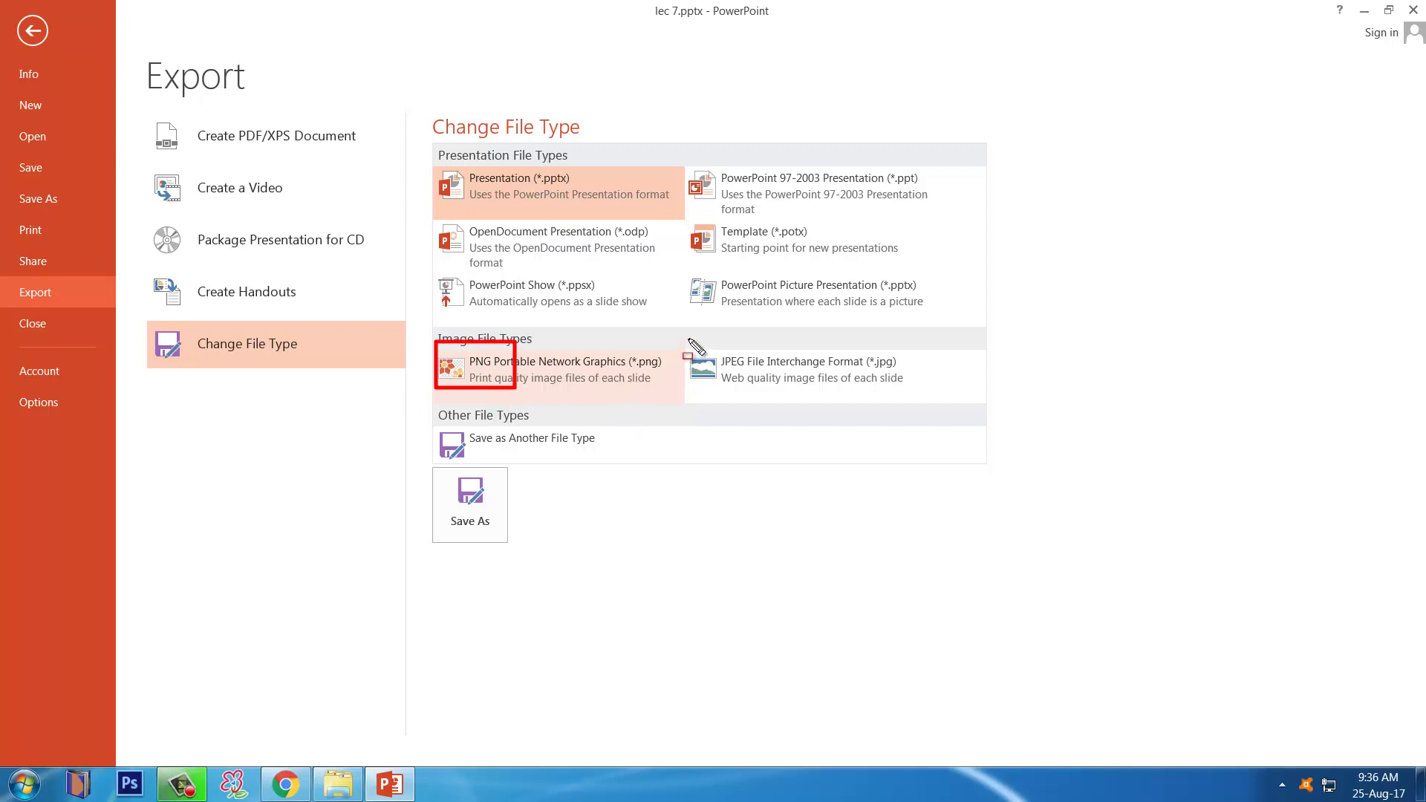
{"action": "left_click_drag", "start_coordinate": [687, 338], "coordinate": [777, 394]}
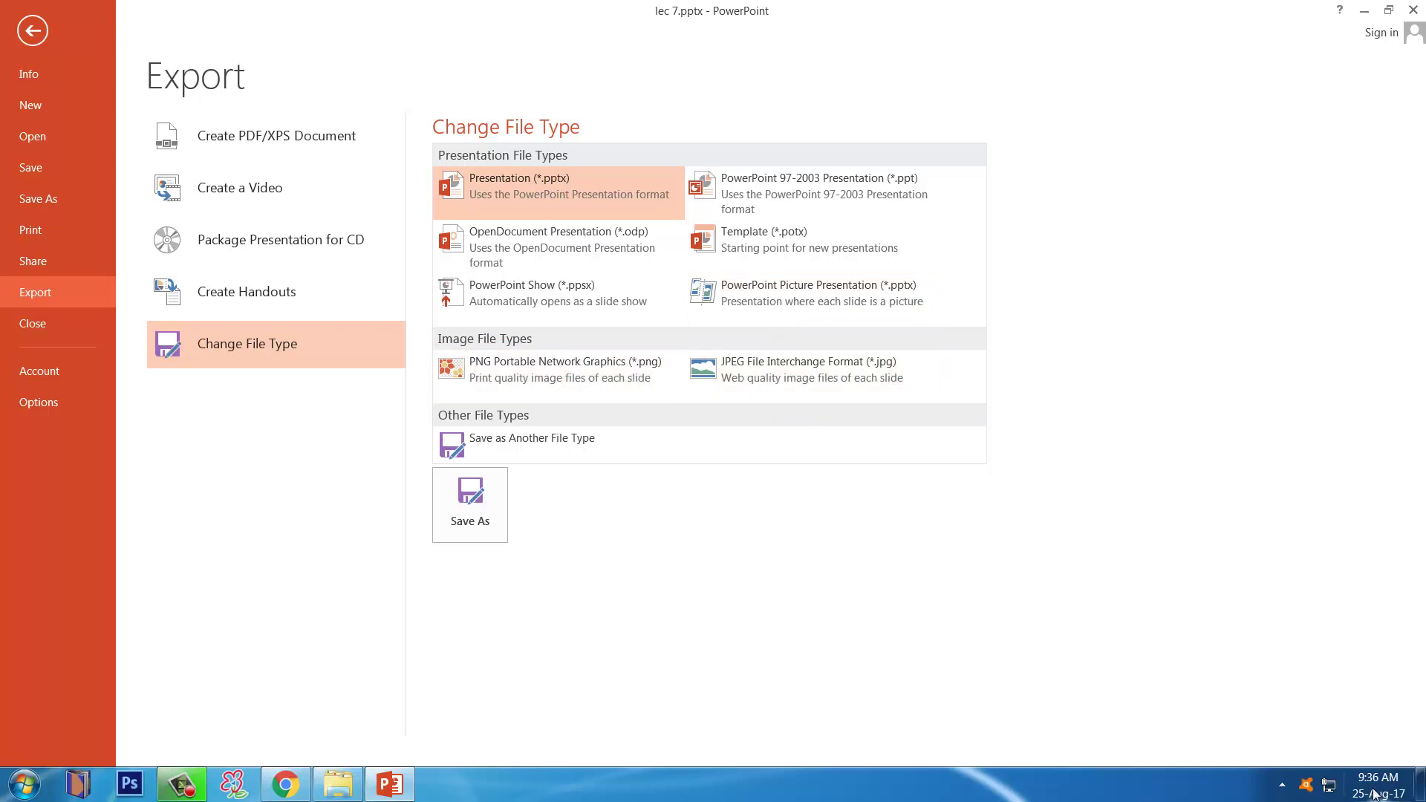
{"action": "left_click", "coordinate": [1414, 789]}
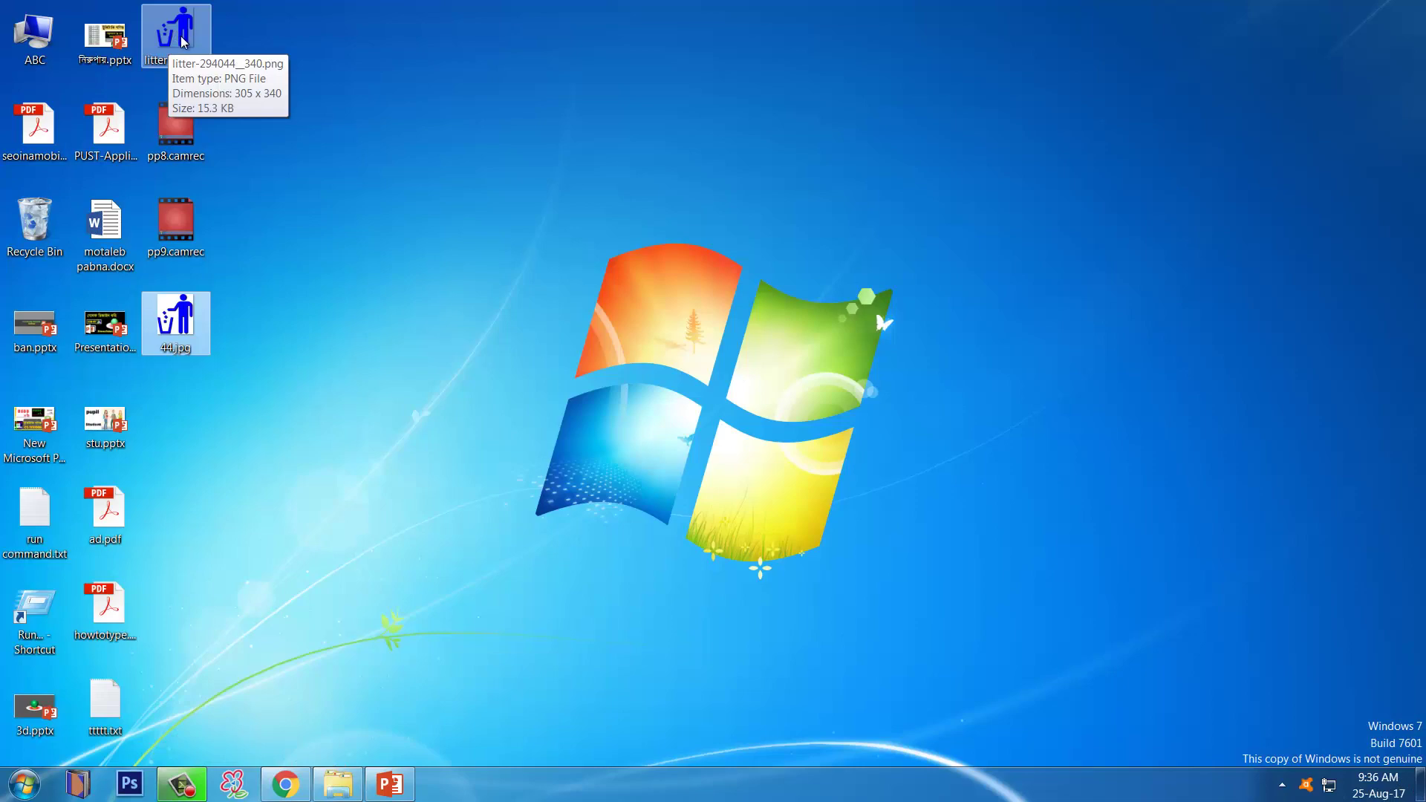
View 44.jpg in Picasa Photo Viewer, then exit the full-screen view.
{"action": "double_click", "coordinate": [178, 324]}
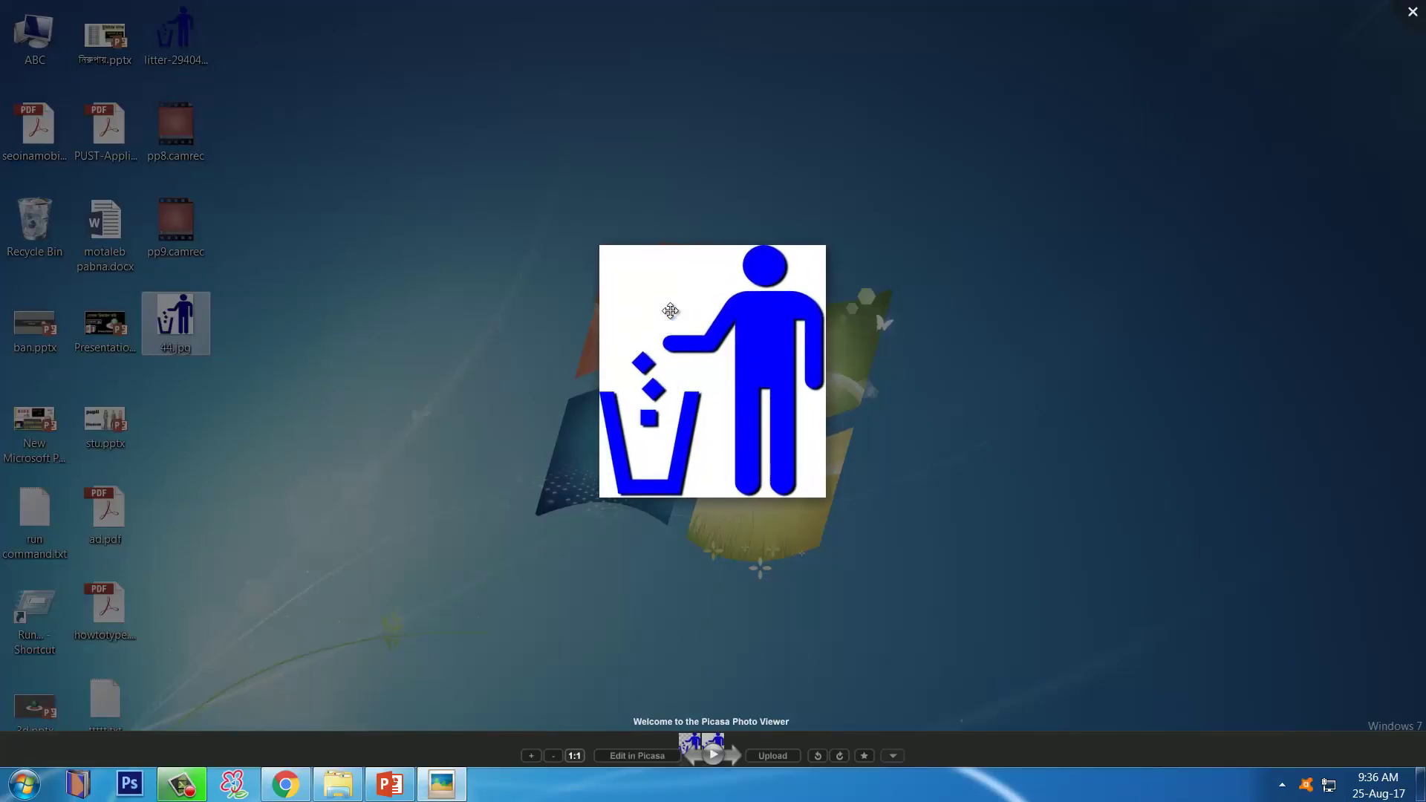
{"action": "left_click_drag", "start_coordinate": [632, 263], "coordinate": [702, 311]}
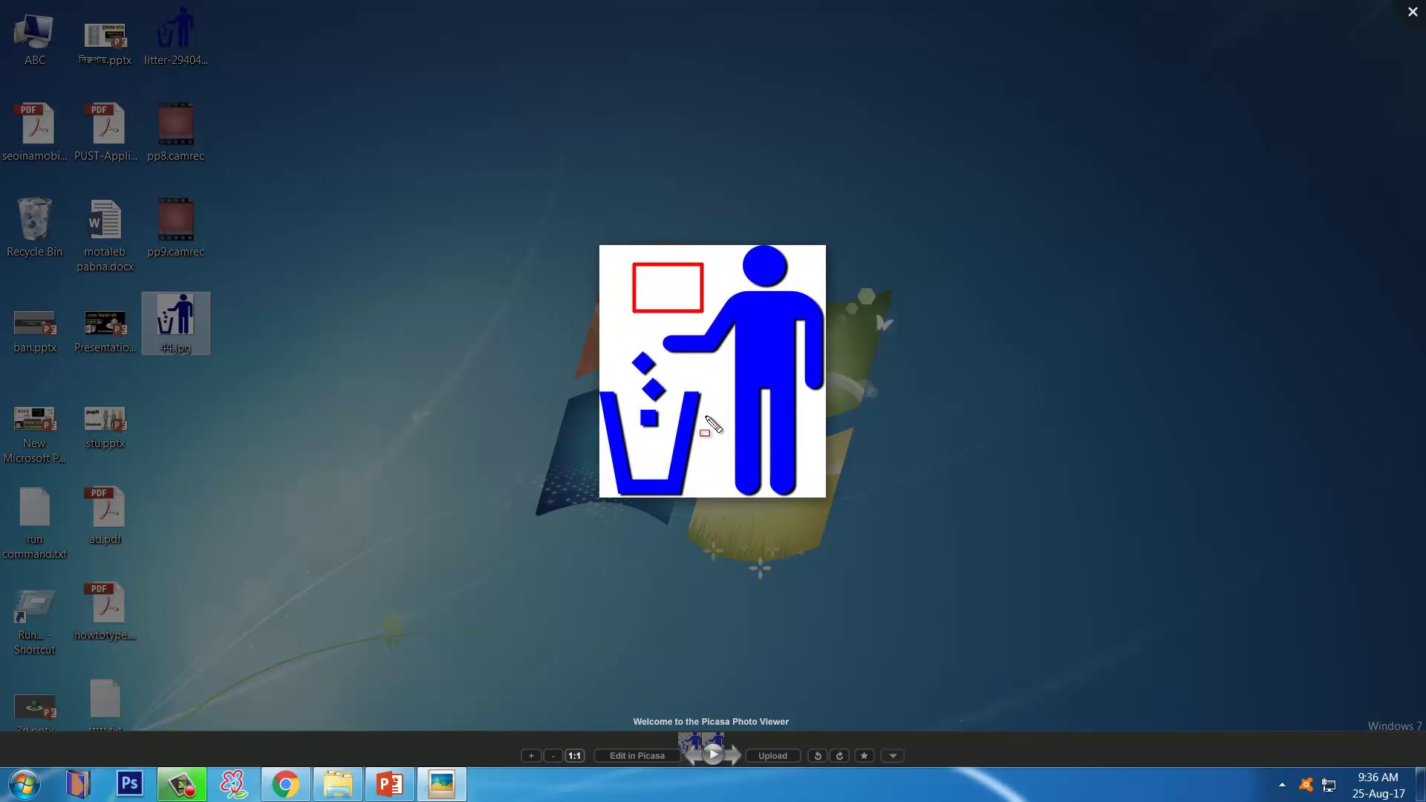
{"action": "left_click_drag", "start_coordinate": [704, 414], "coordinate": [724, 475]}
{"action": "left_click_drag", "start_coordinate": [802, 433], "coordinate": [824, 469]}
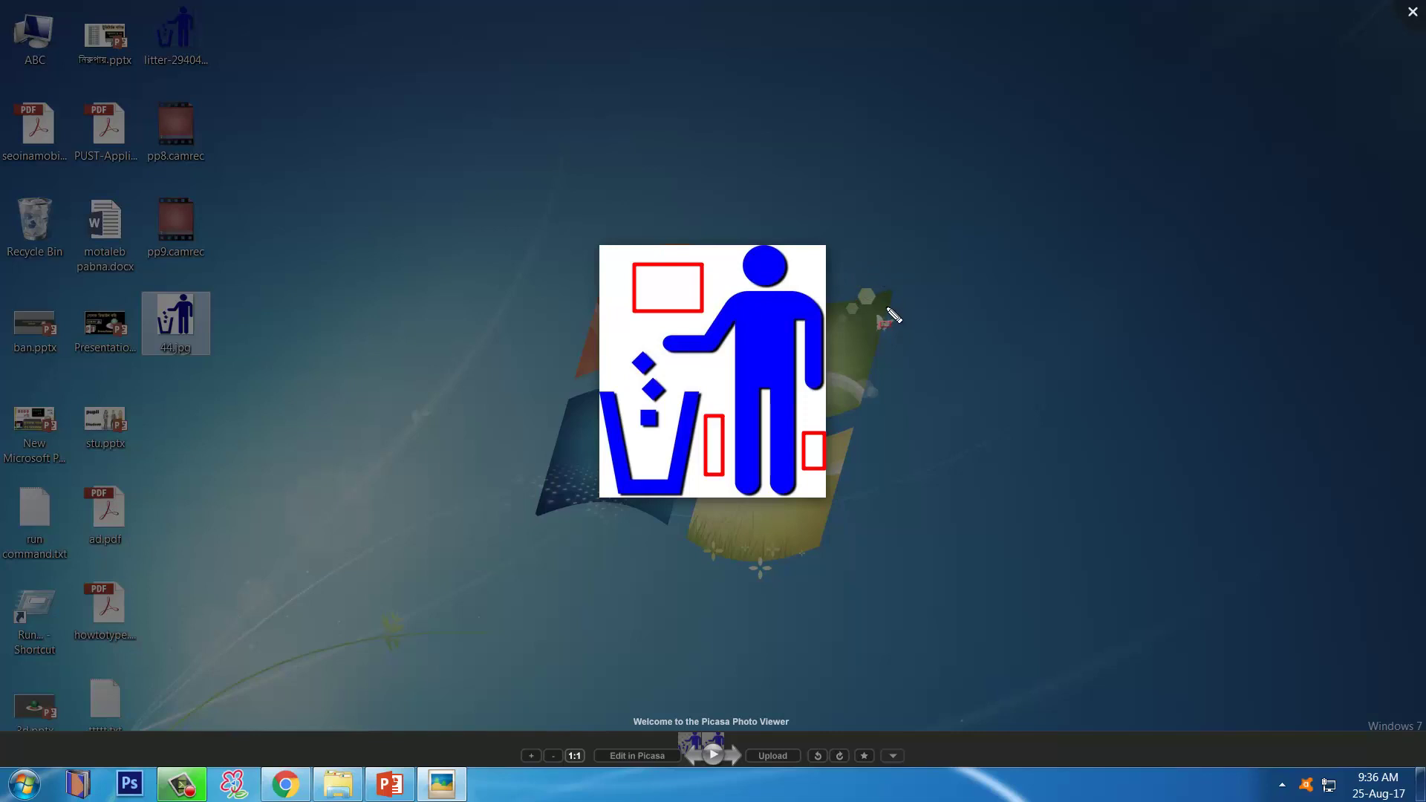
{"action": "key", "text": "Escape"}
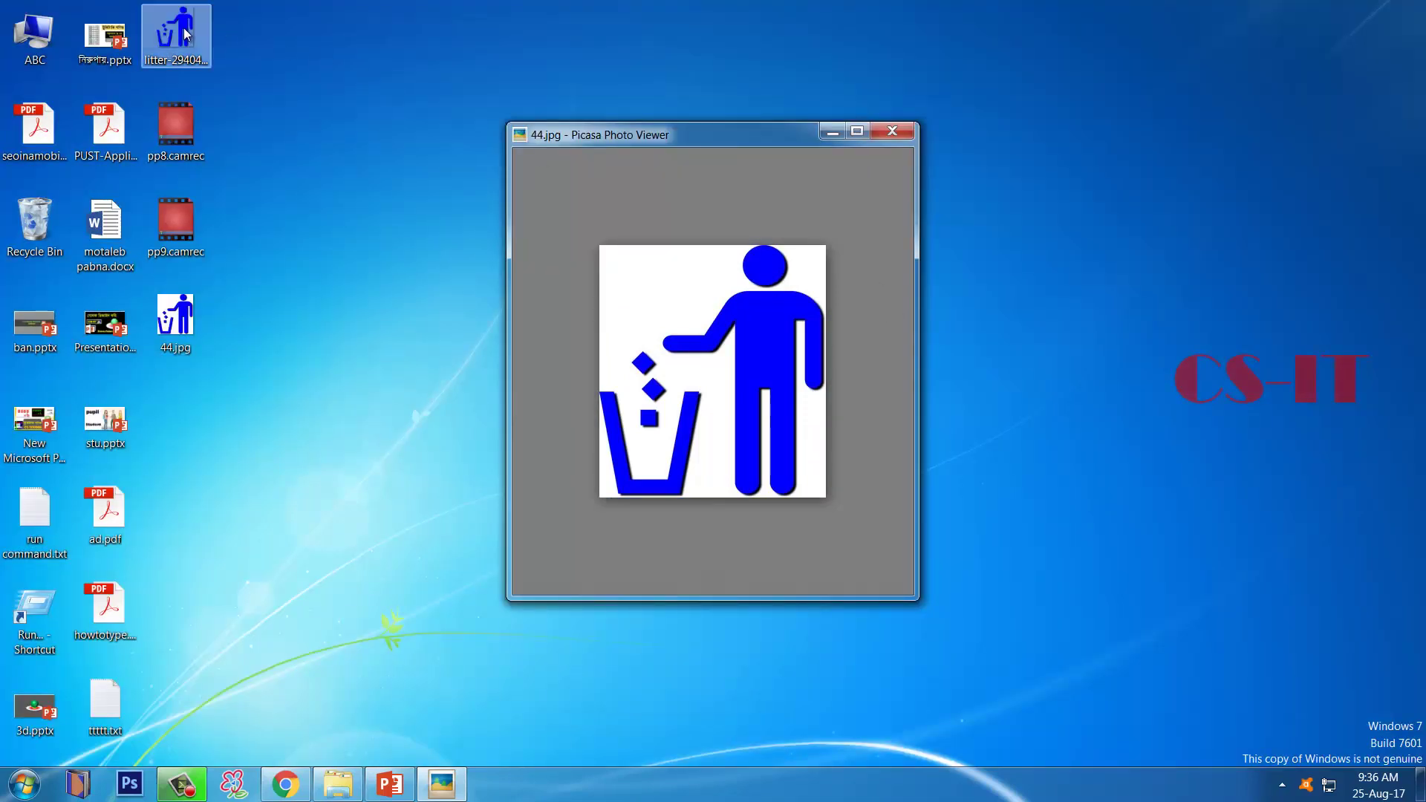
Open the transparent-background trash figure image for comparison.
{"action": "double_click", "coordinate": [734, 359]}
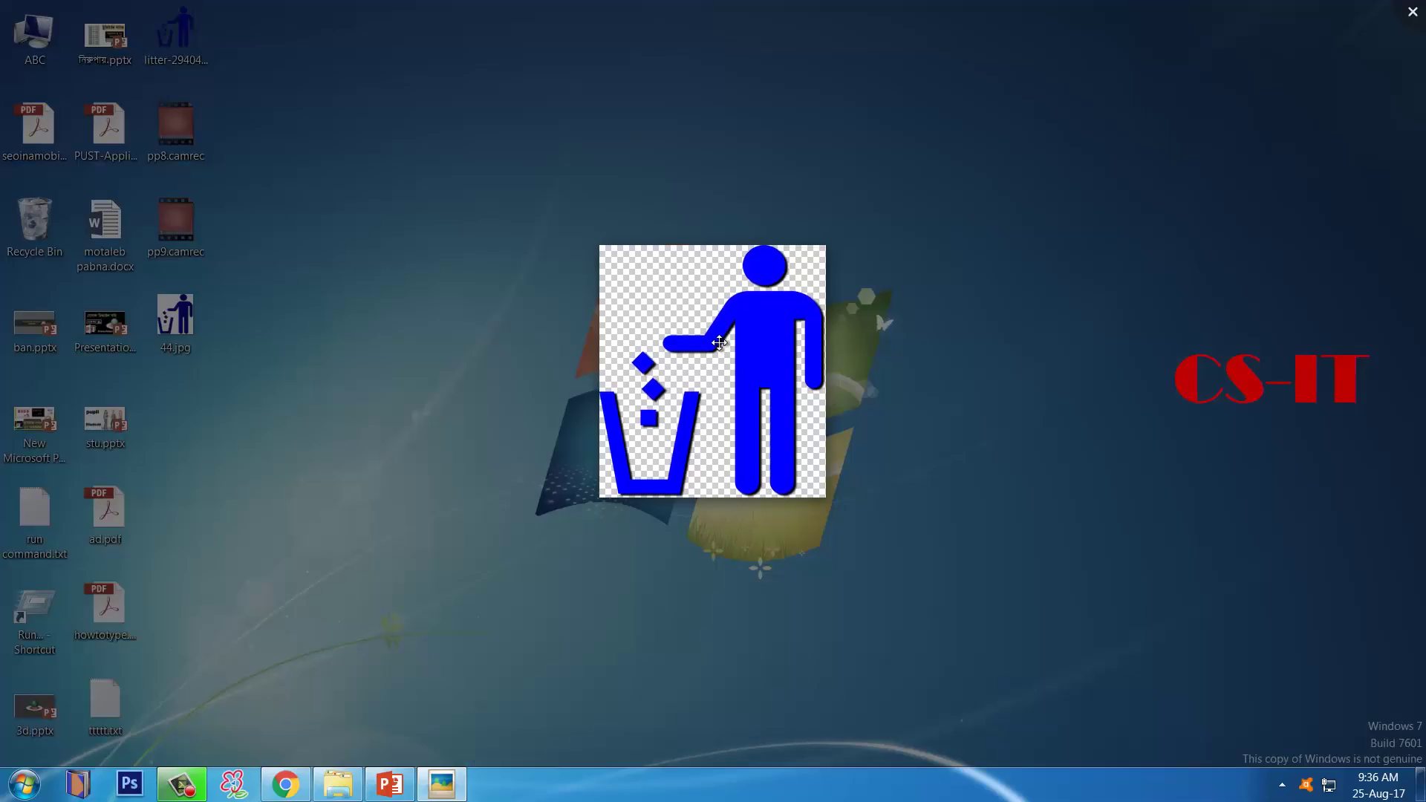
{"action": "left_click_drag", "start_coordinate": [644, 270], "coordinate": [702, 302]}
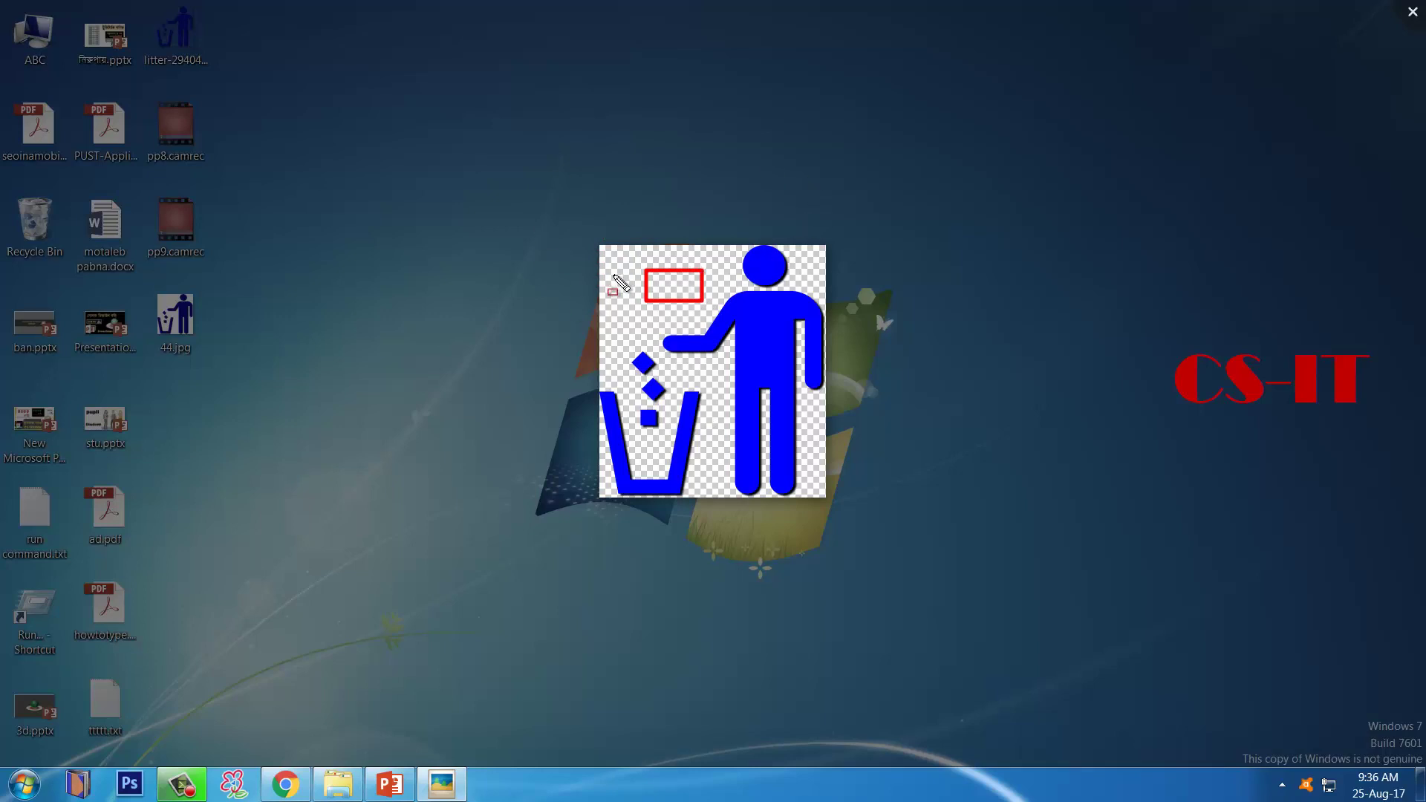
{"action": "left_click_drag", "start_coordinate": [607, 278], "coordinate": [643, 325]}
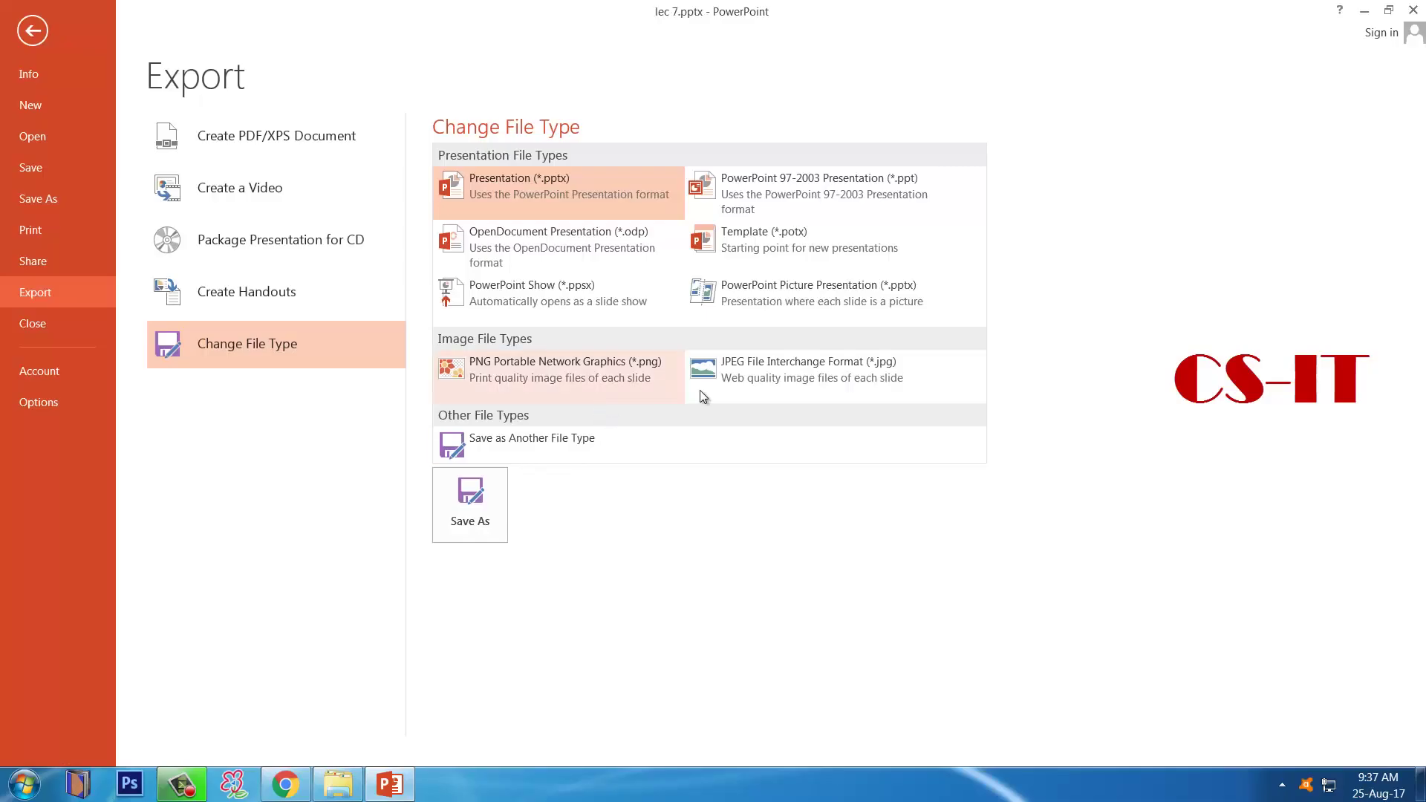
Choose JPEG File Interchange Format for export and target the Desktop folder.
{"action": "left_click", "coordinate": [800, 368]}
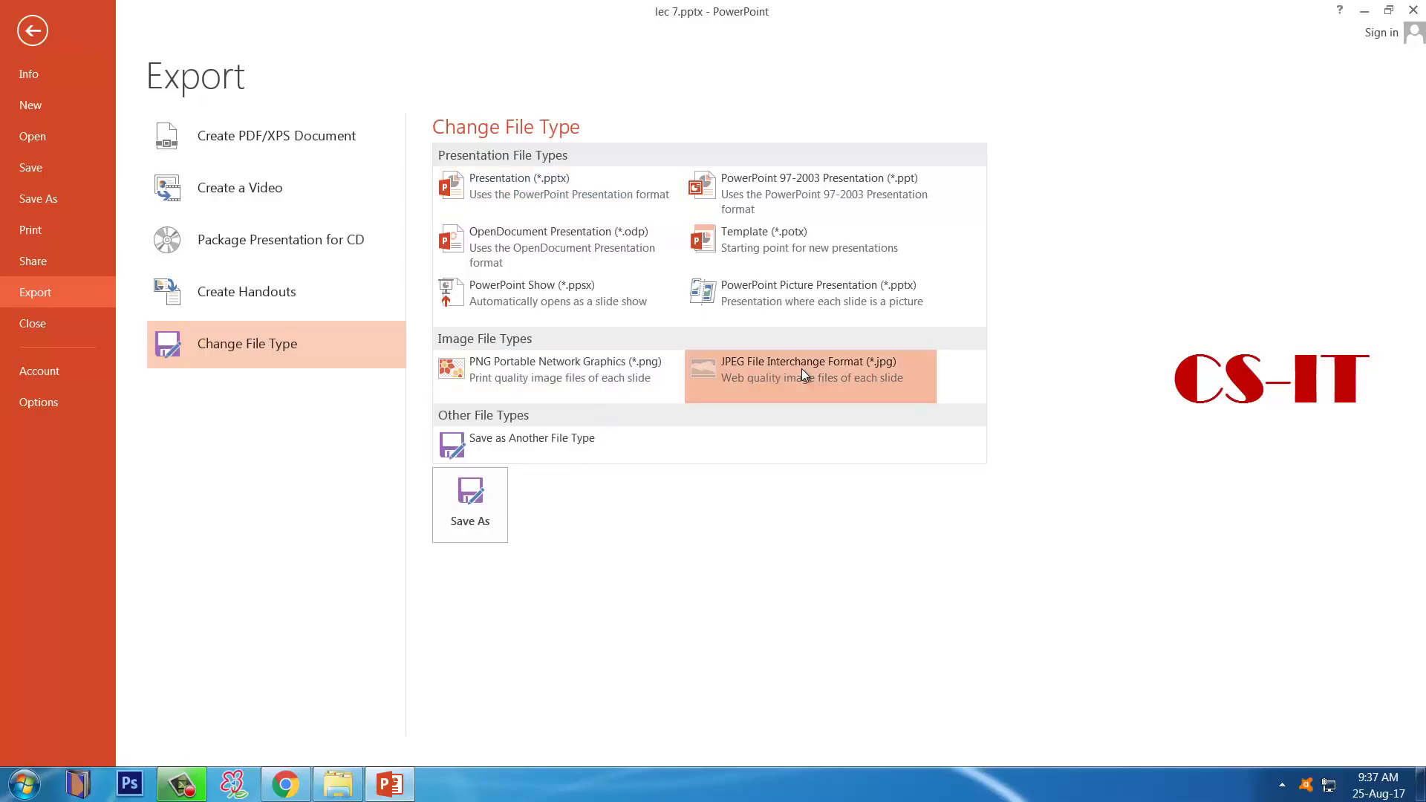
{"action": "left_click", "coordinate": [460, 503]}
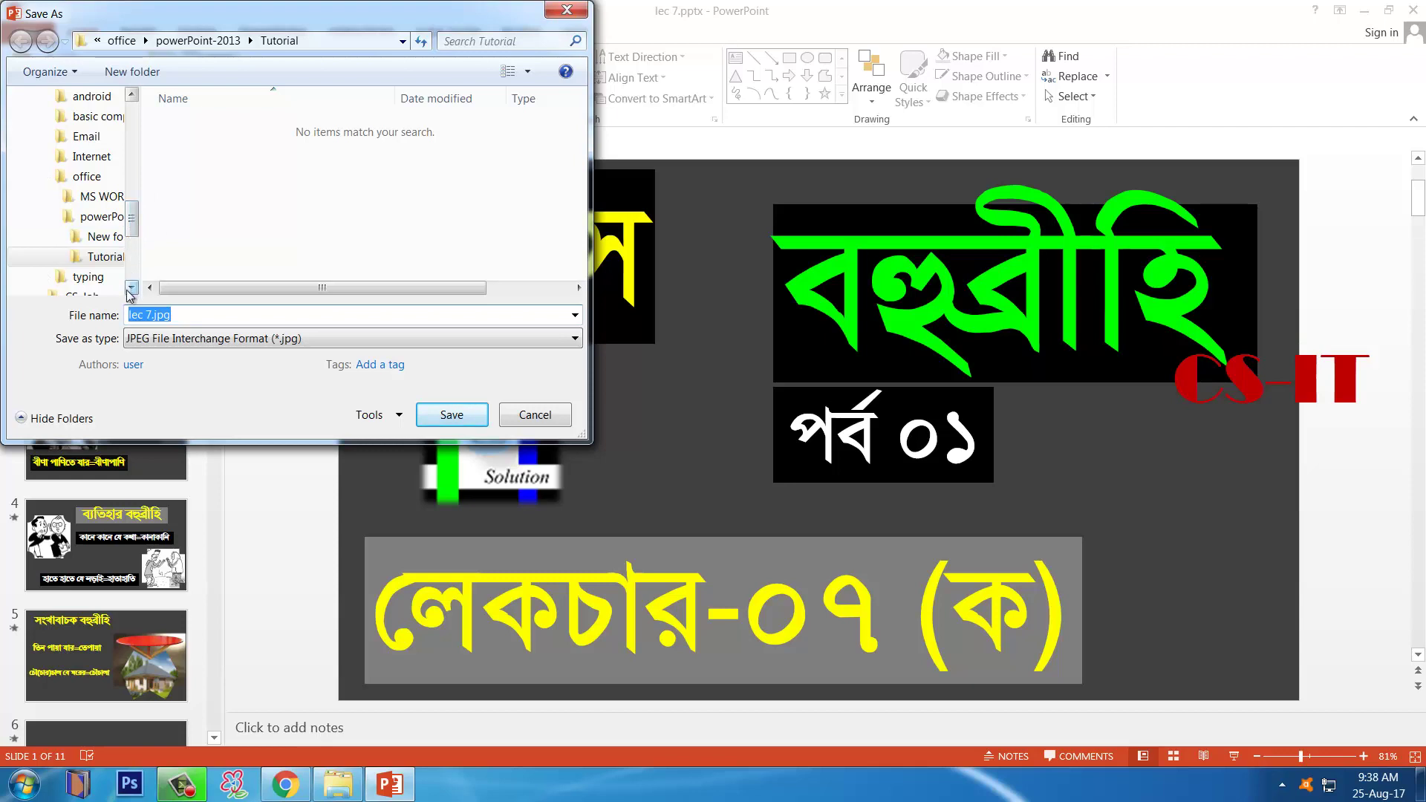
{"action": "scroll", "coordinate": [132, 282], "scroll_direction": "down", "scroll_amount": 4}
{"action": "left_click", "coordinate": [132, 95]}
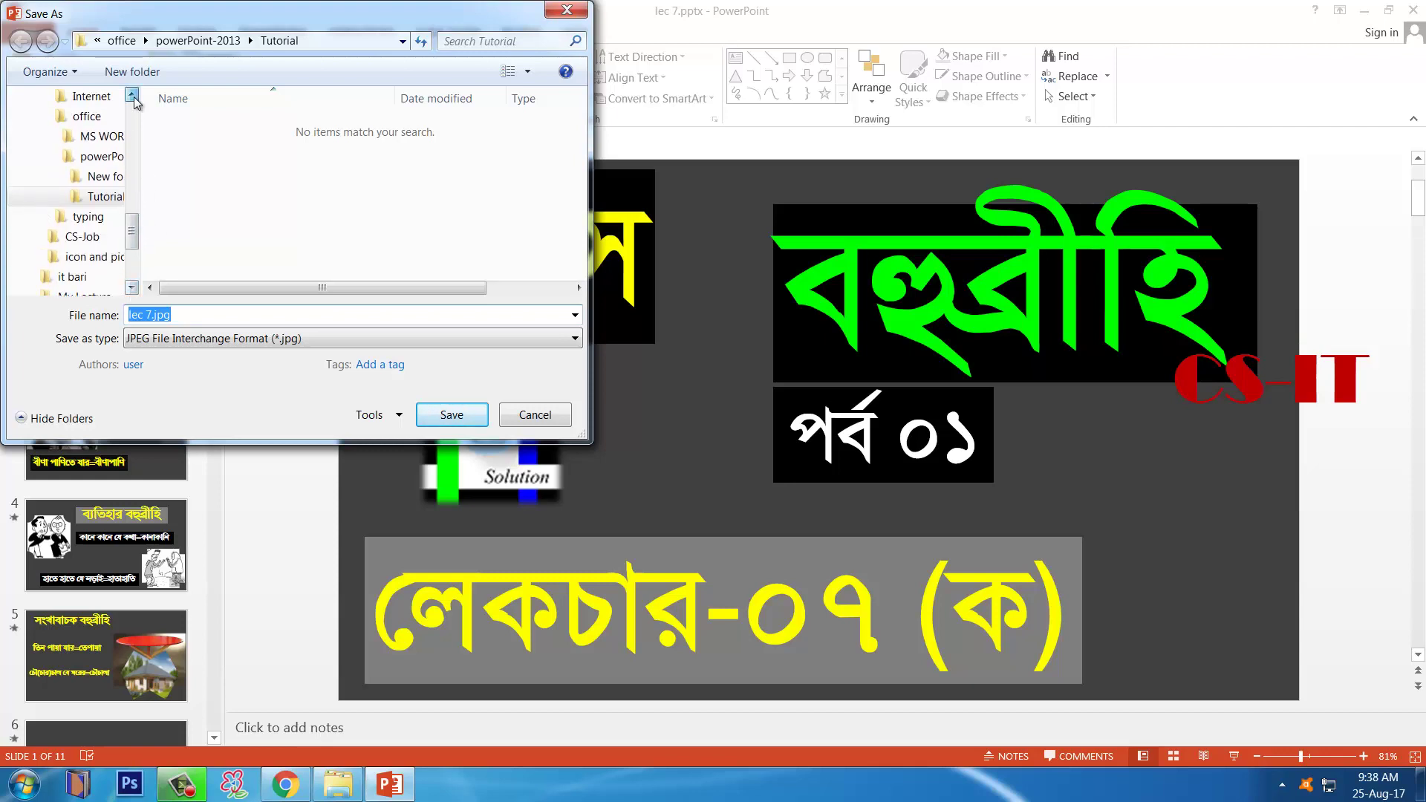
{"action": "left_click", "coordinate": [132, 95]}
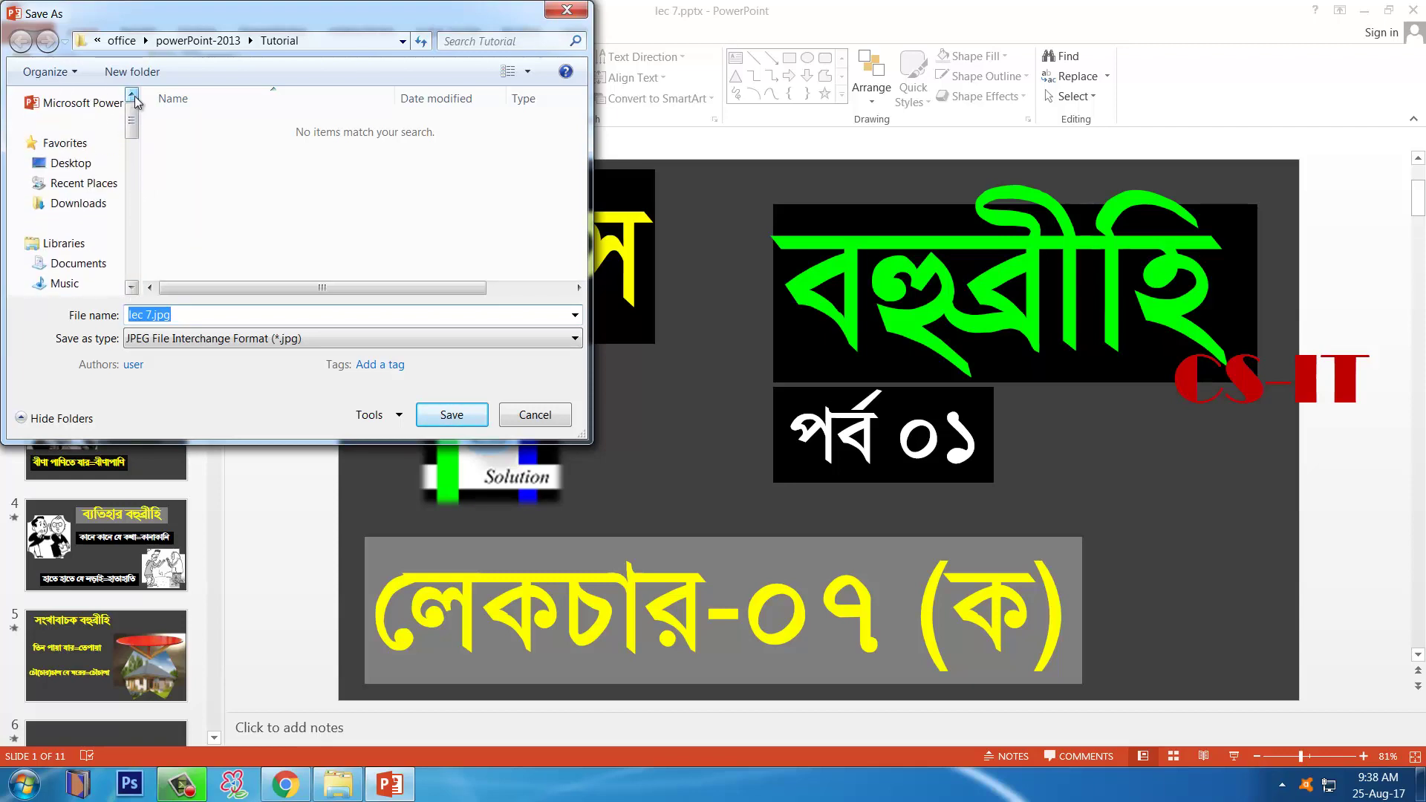
{"action": "left_click", "coordinate": [69, 163]}
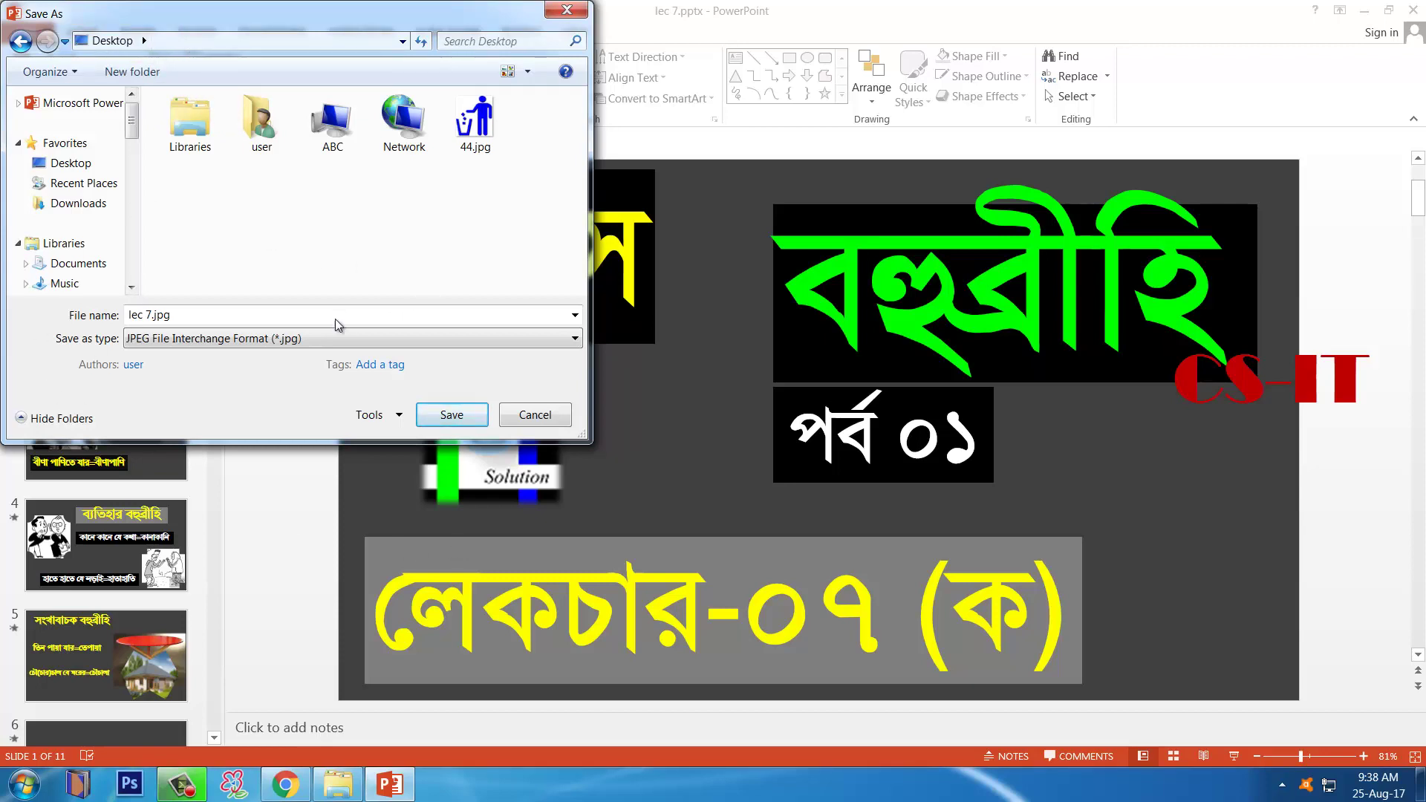
Keep JPEG as the save type and save as lec 7.jpg.
{"action": "left_click", "coordinate": [298, 340]}
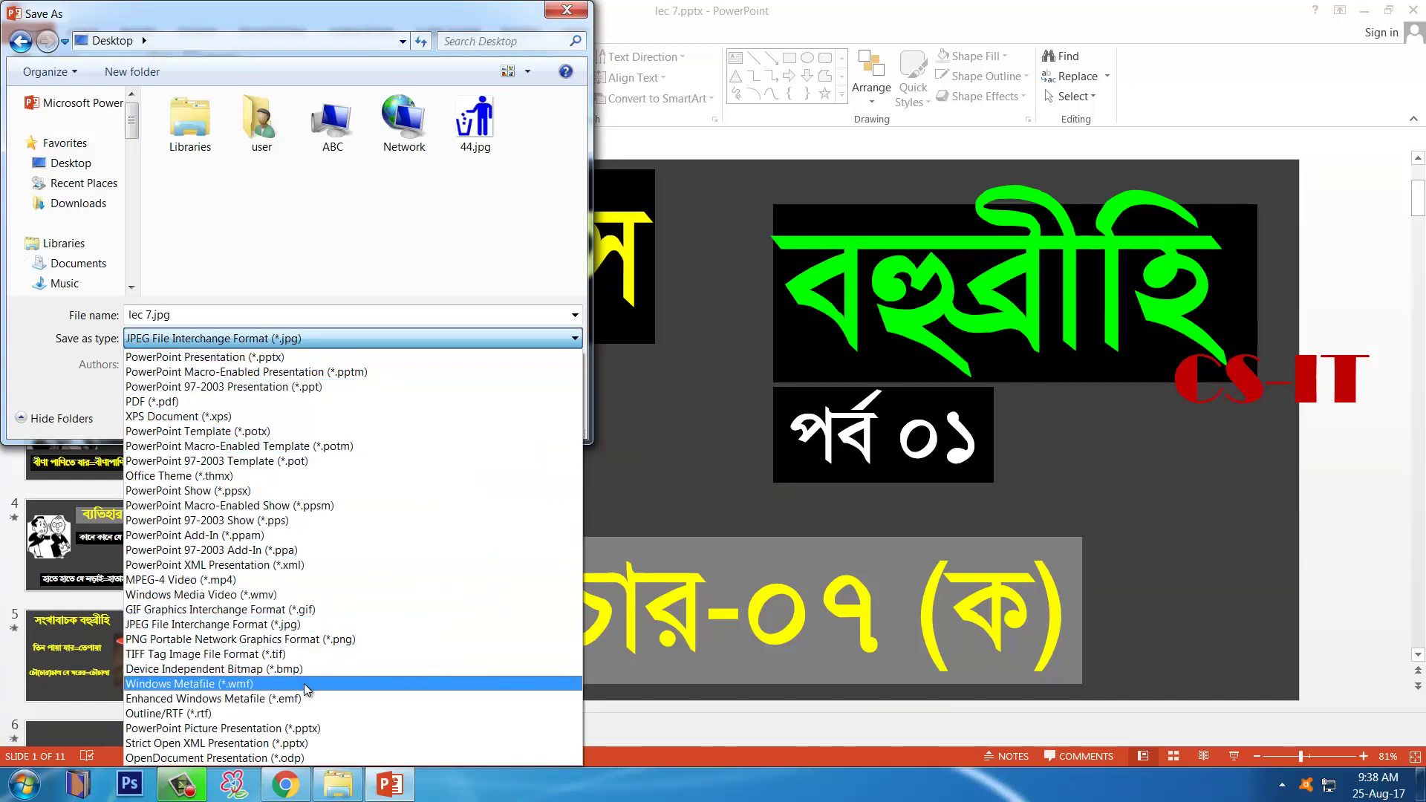
{"action": "left_click", "coordinate": [296, 234]}
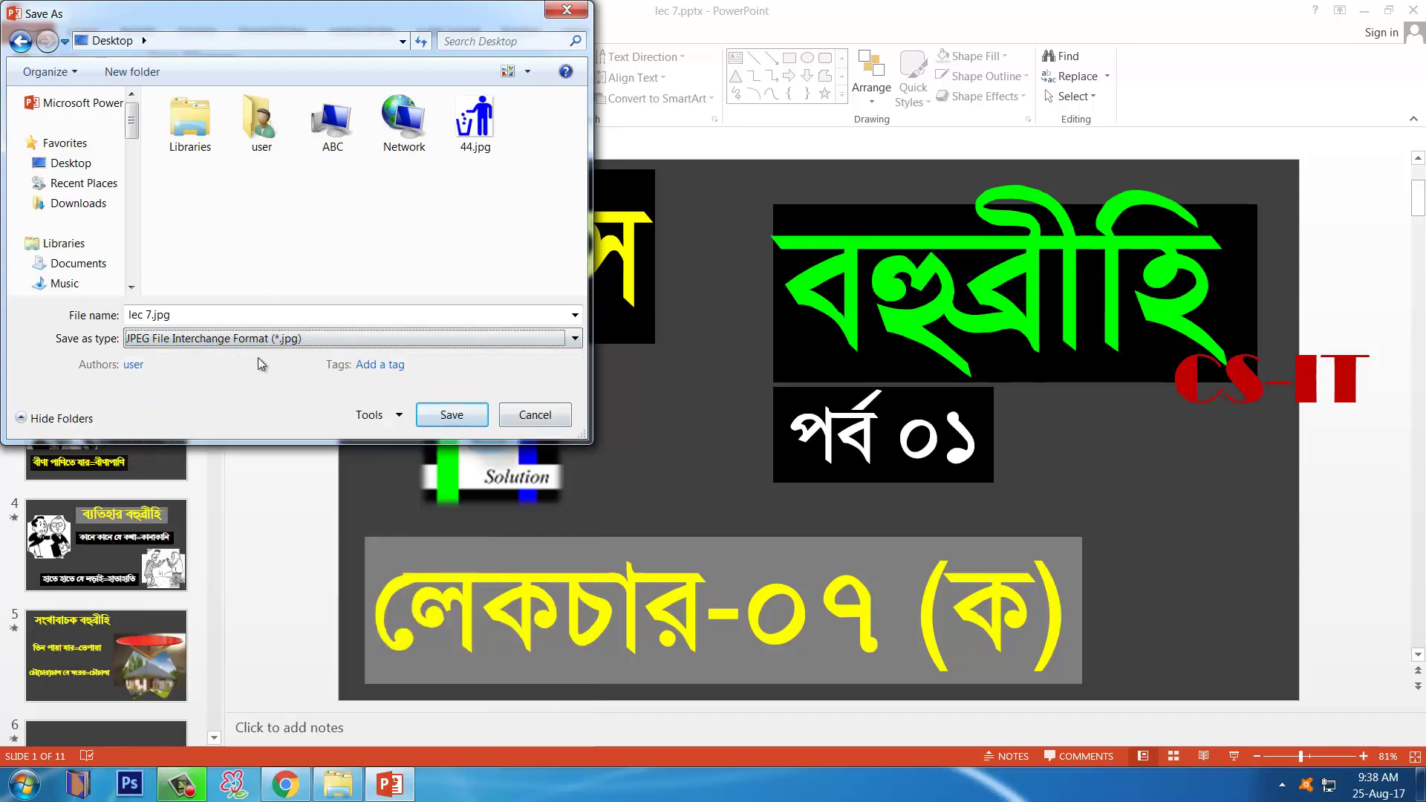
{"action": "left_click", "coordinate": [452, 415]}
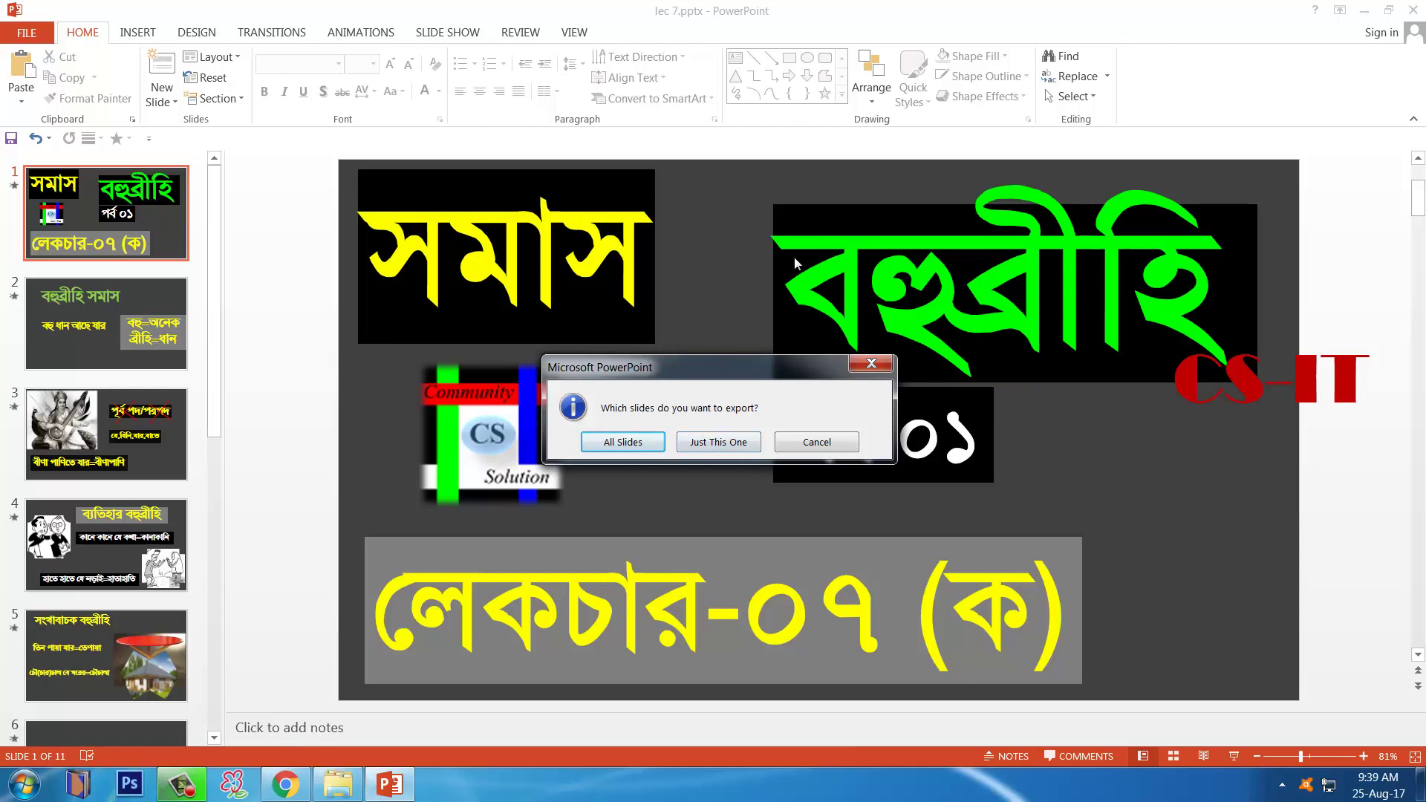
{"action": "left_click", "coordinate": [717, 444]}
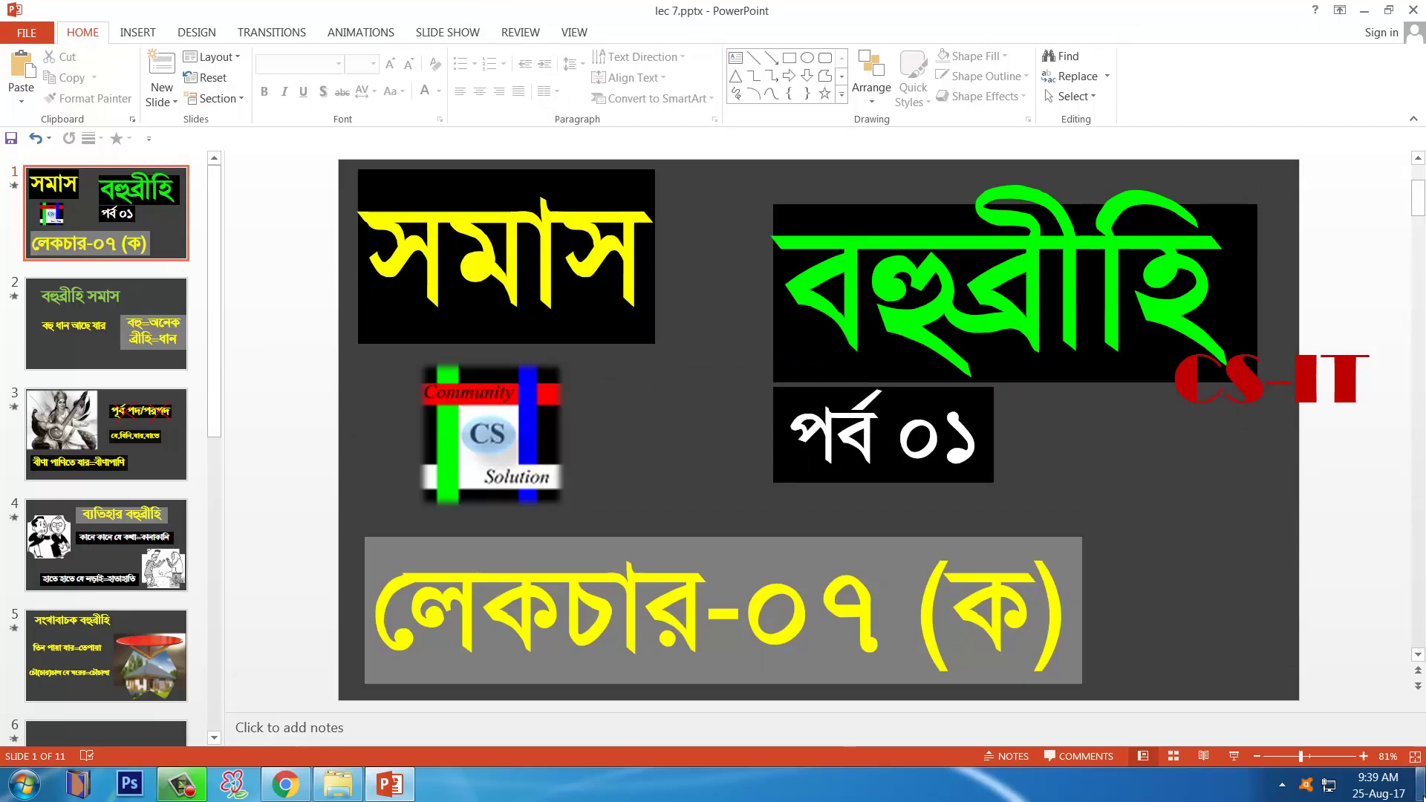
{"action": "left_click", "coordinate": [1420, 785]}
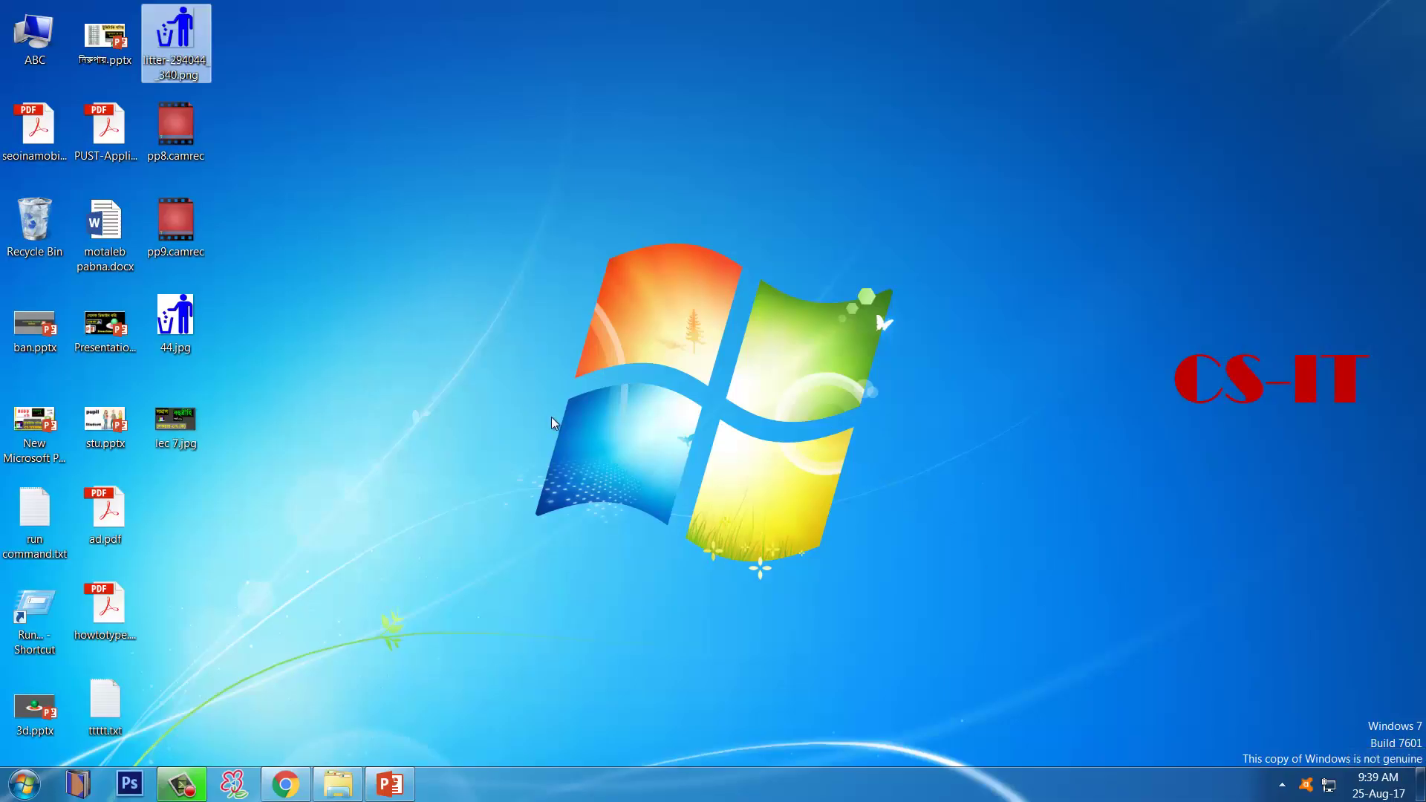
{"action": "double_click", "coordinate": [171, 437]}
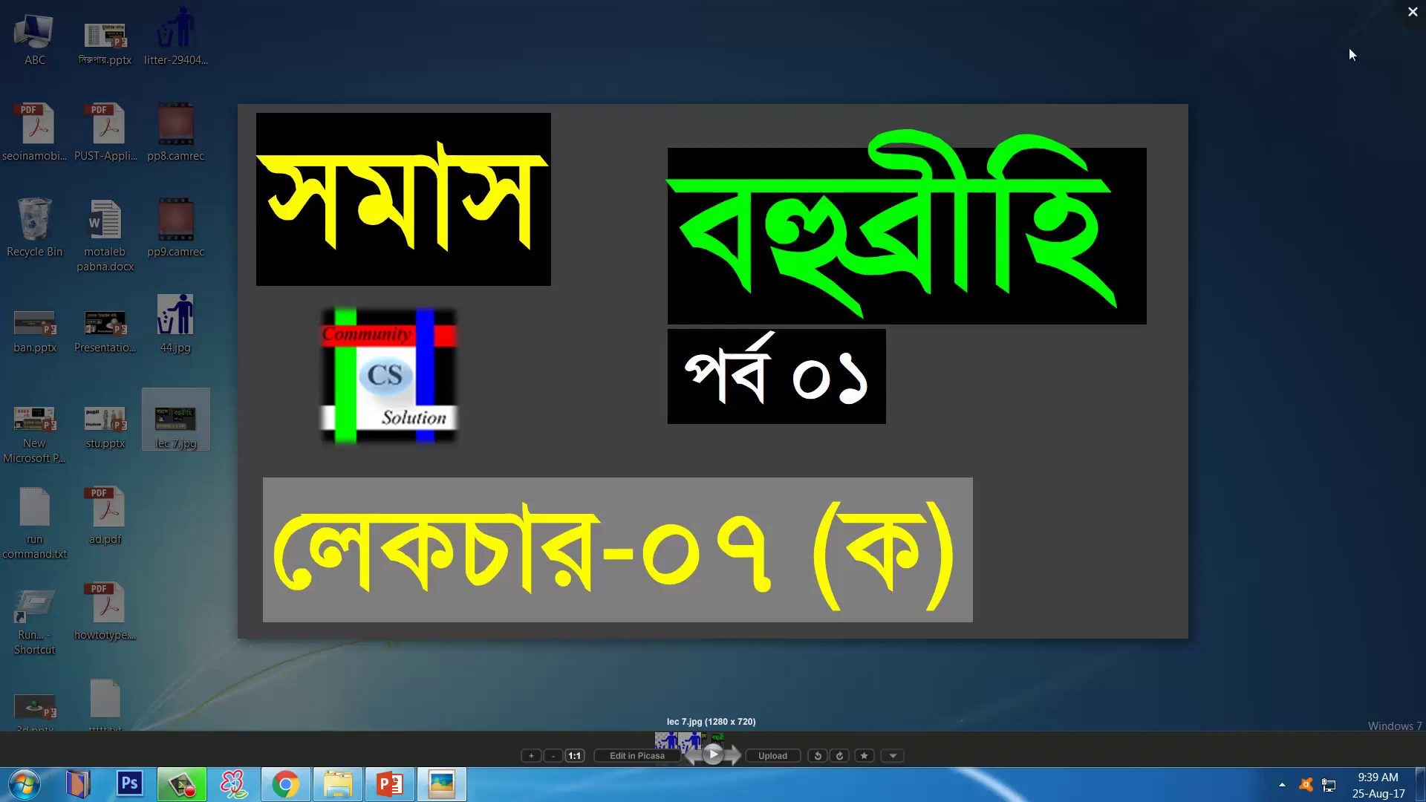
{"action": "left_click", "coordinate": [1411, 13]}
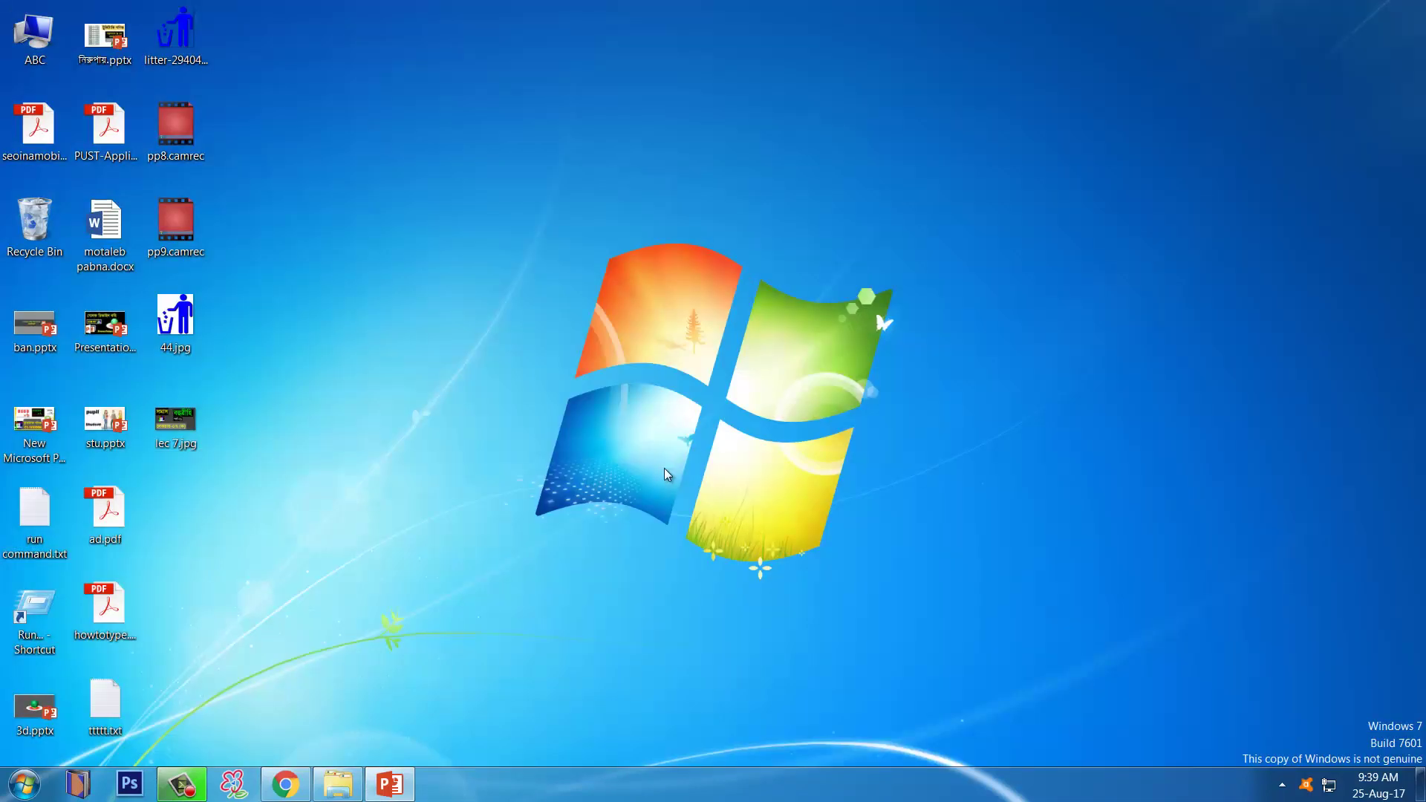
{"action": "left_click", "coordinate": [397, 791]}
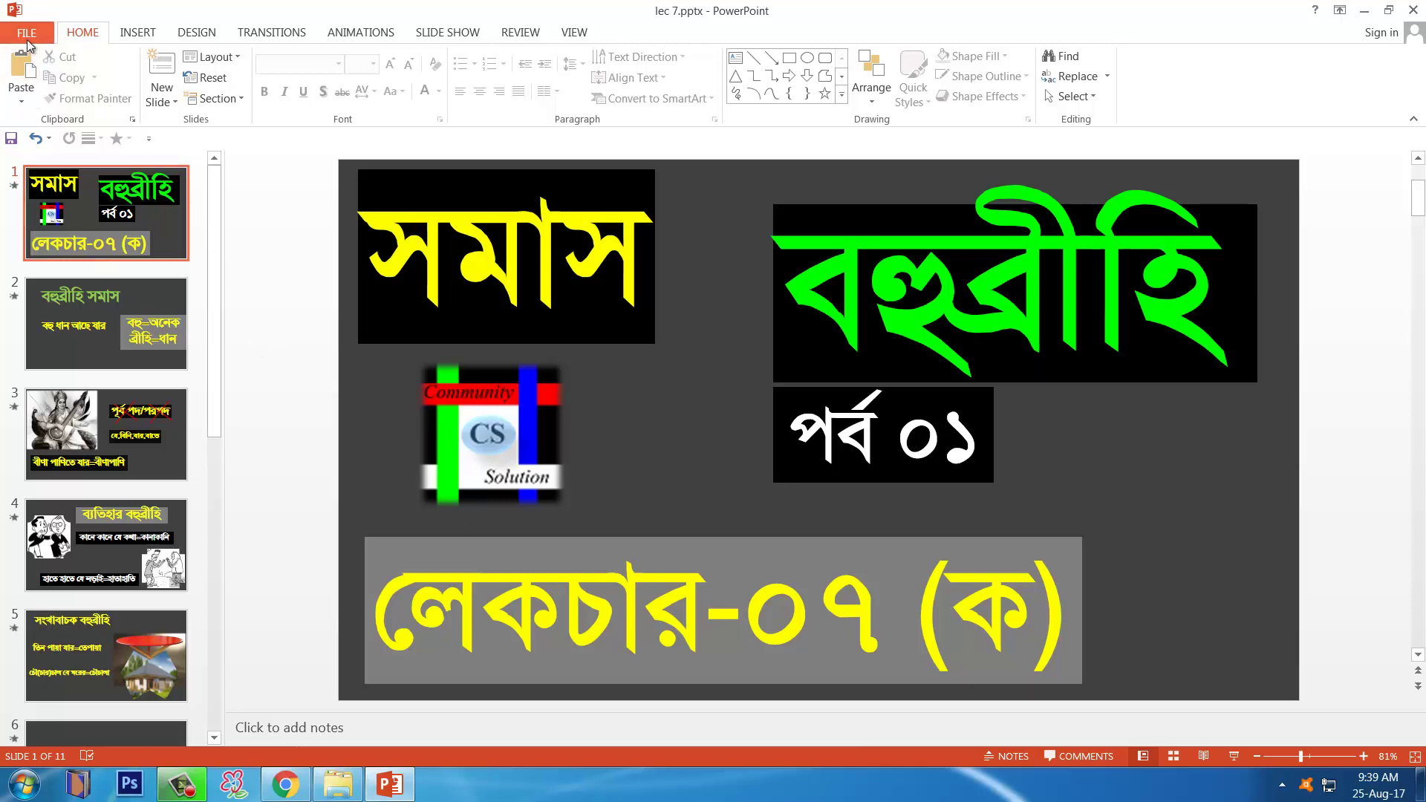
Choose PNG as the export file type and set the save location to the Desktop.
{"action": "left_click", "coordinate": [28, 36]}
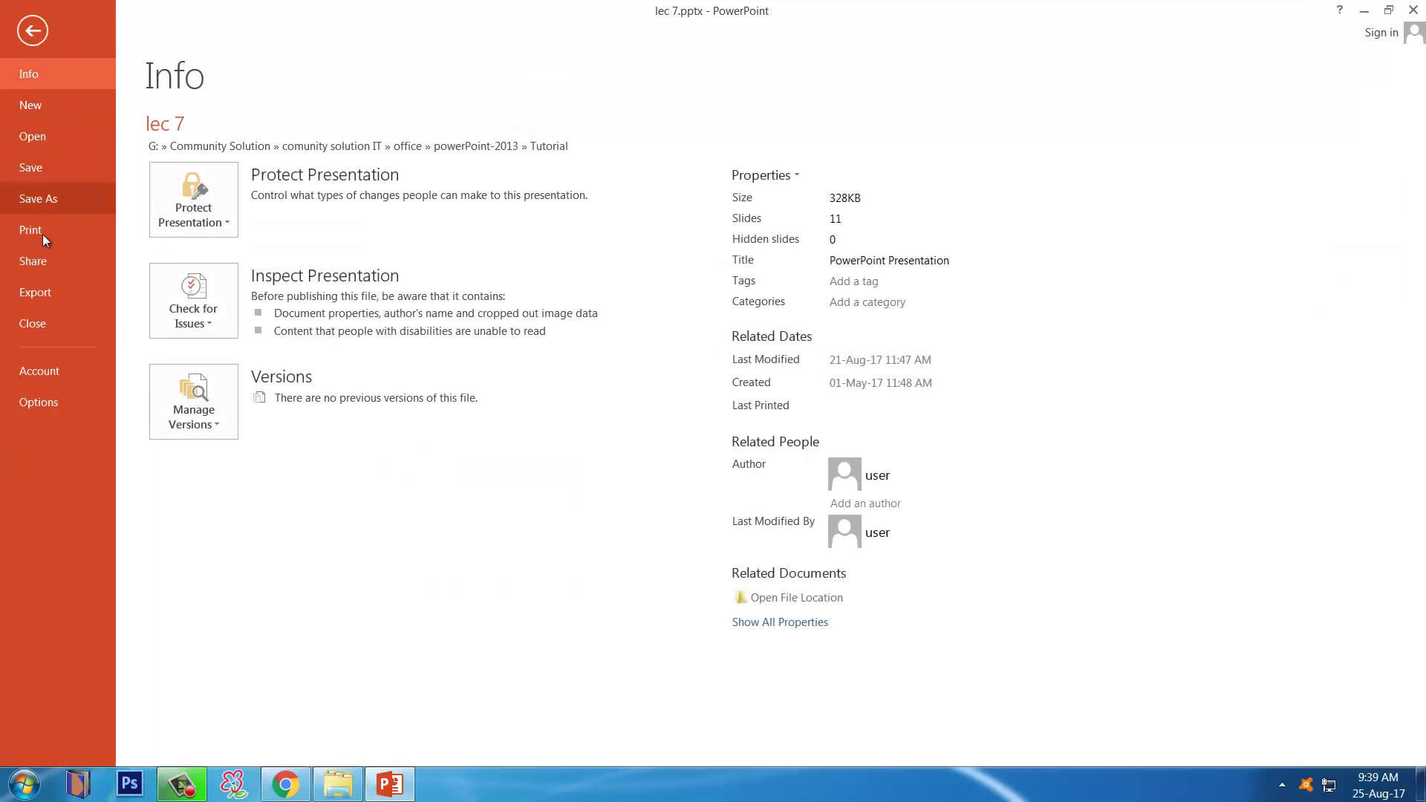
{"action": "left_click", "coordinate": [32, 294]}
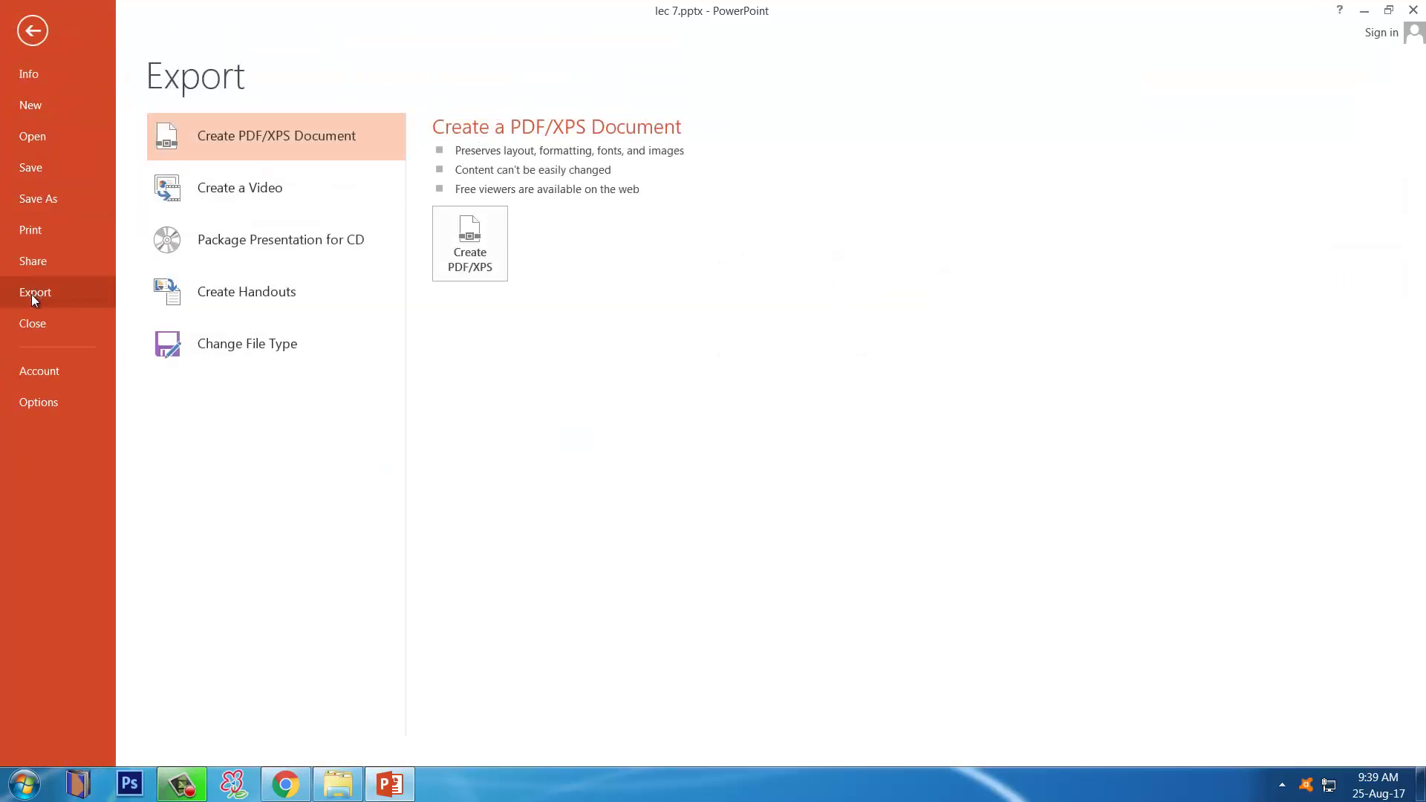
{"action": "left_click", "coordinate": [255, 346]}
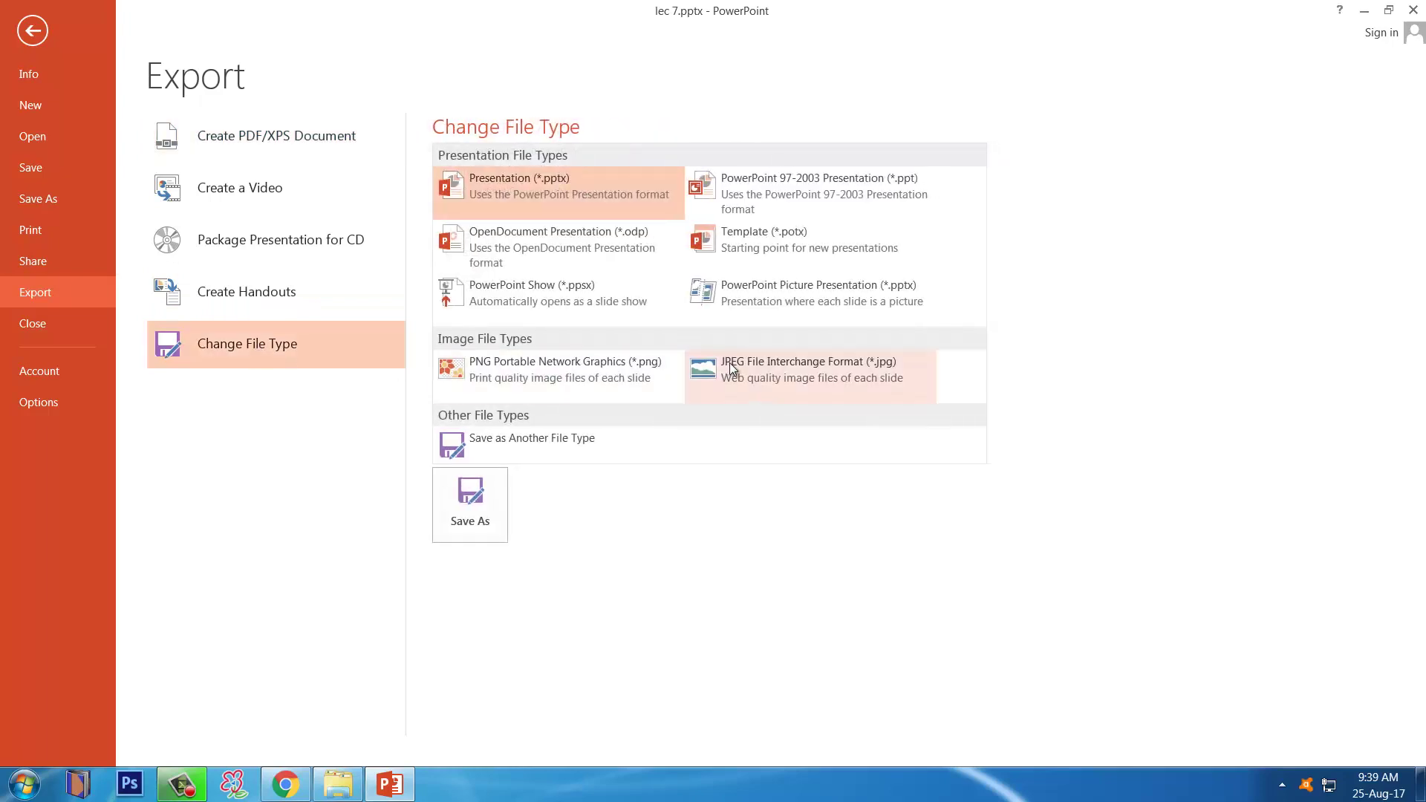
{"action": "left_click", "coordinate": [536, 367]}
{"action": "left_click", "coordinate": [482, 515]}
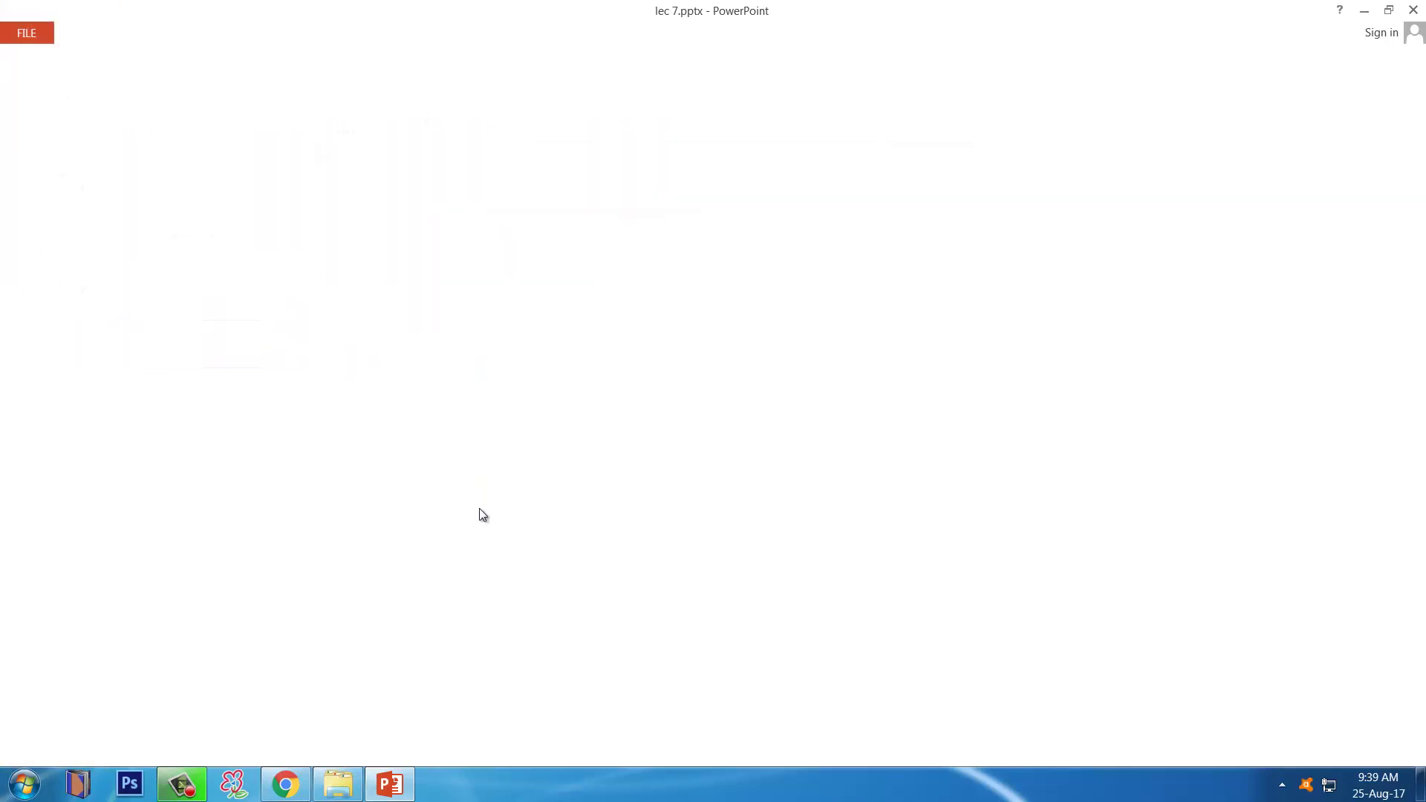
{"action": "left_click_drag", "start_coordinate": [130, 225], "coordinate": [130, 111]}
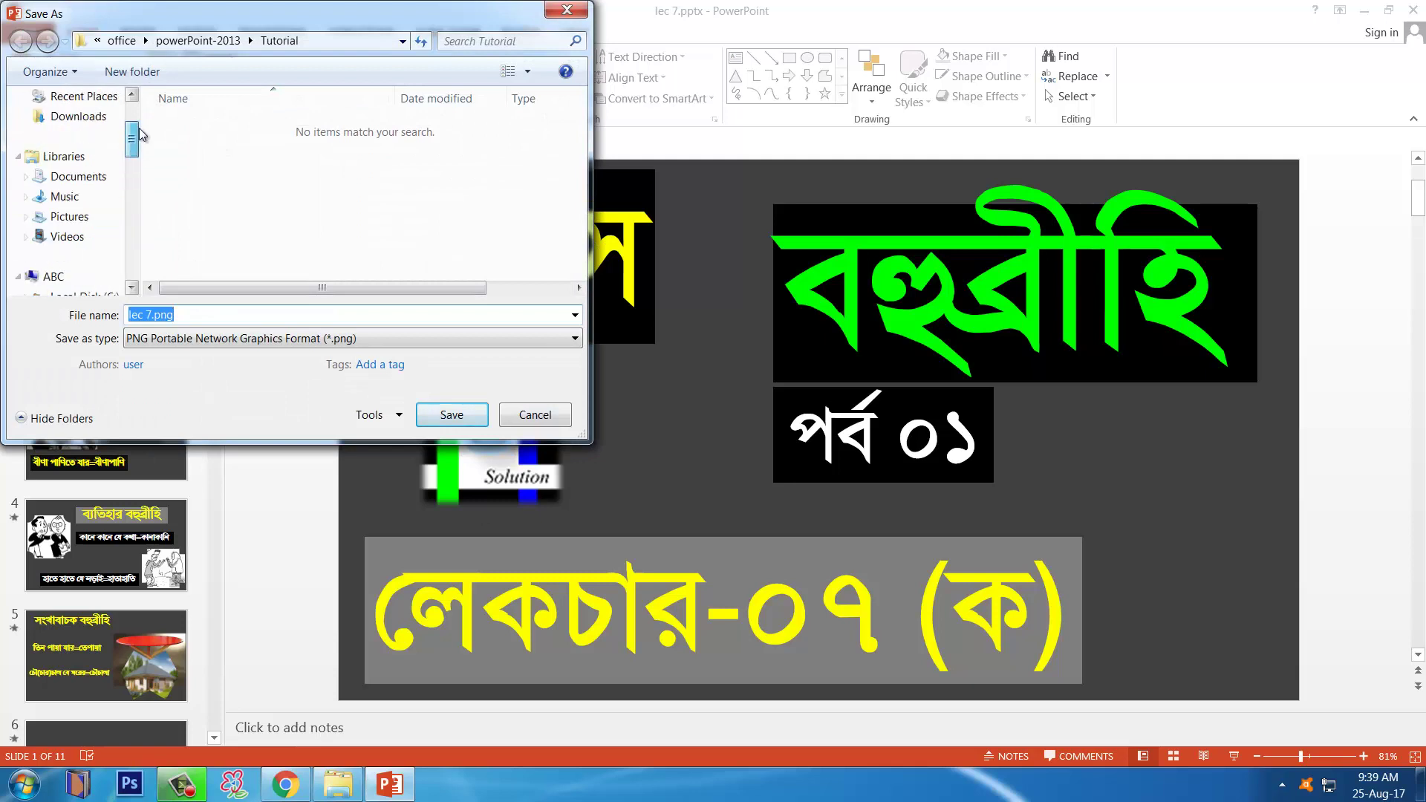
{"action": "left_click", "coordinate": [70, 163]}
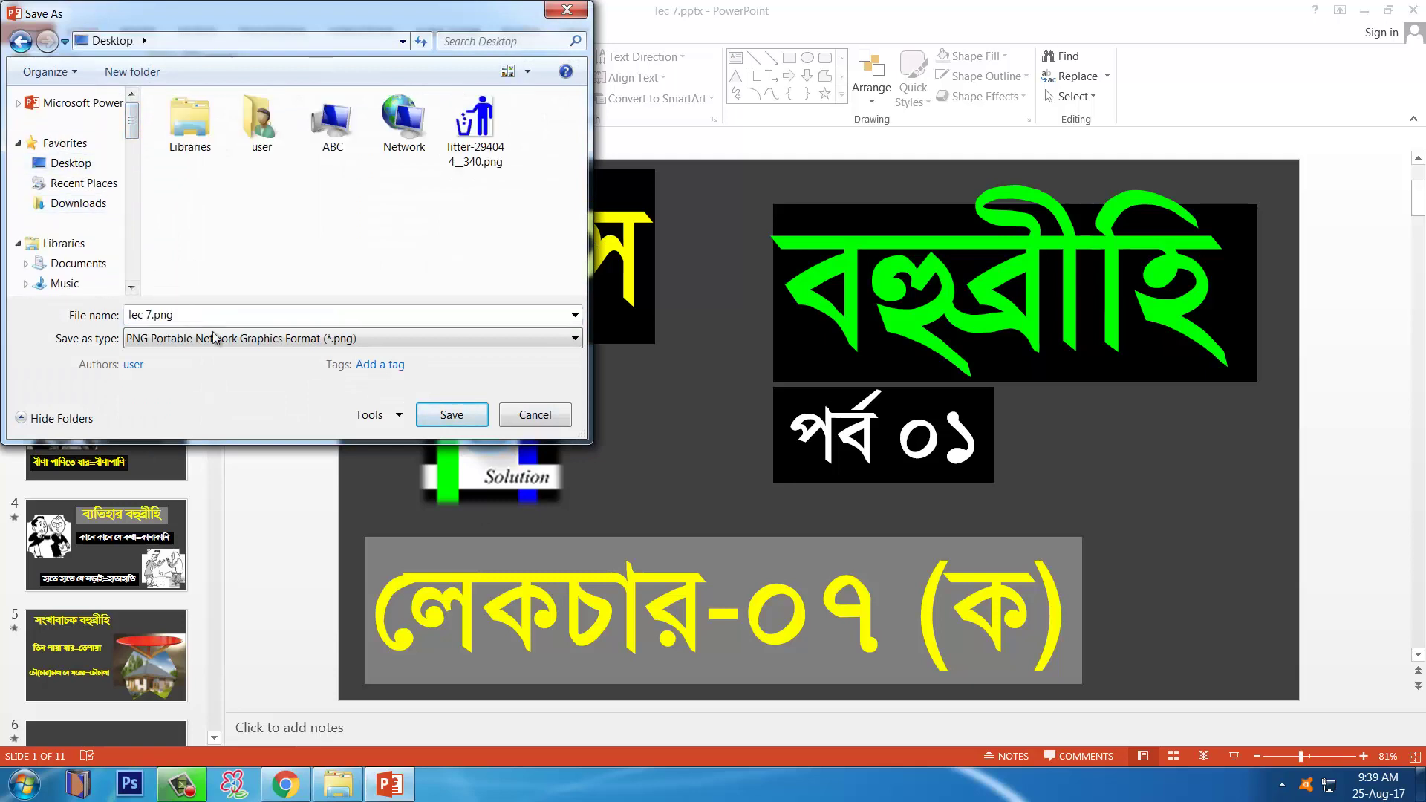
Name the export 'abc', save all slides, and show the desktop.
{"action": "left_click", "coordinate": [191, 315]}
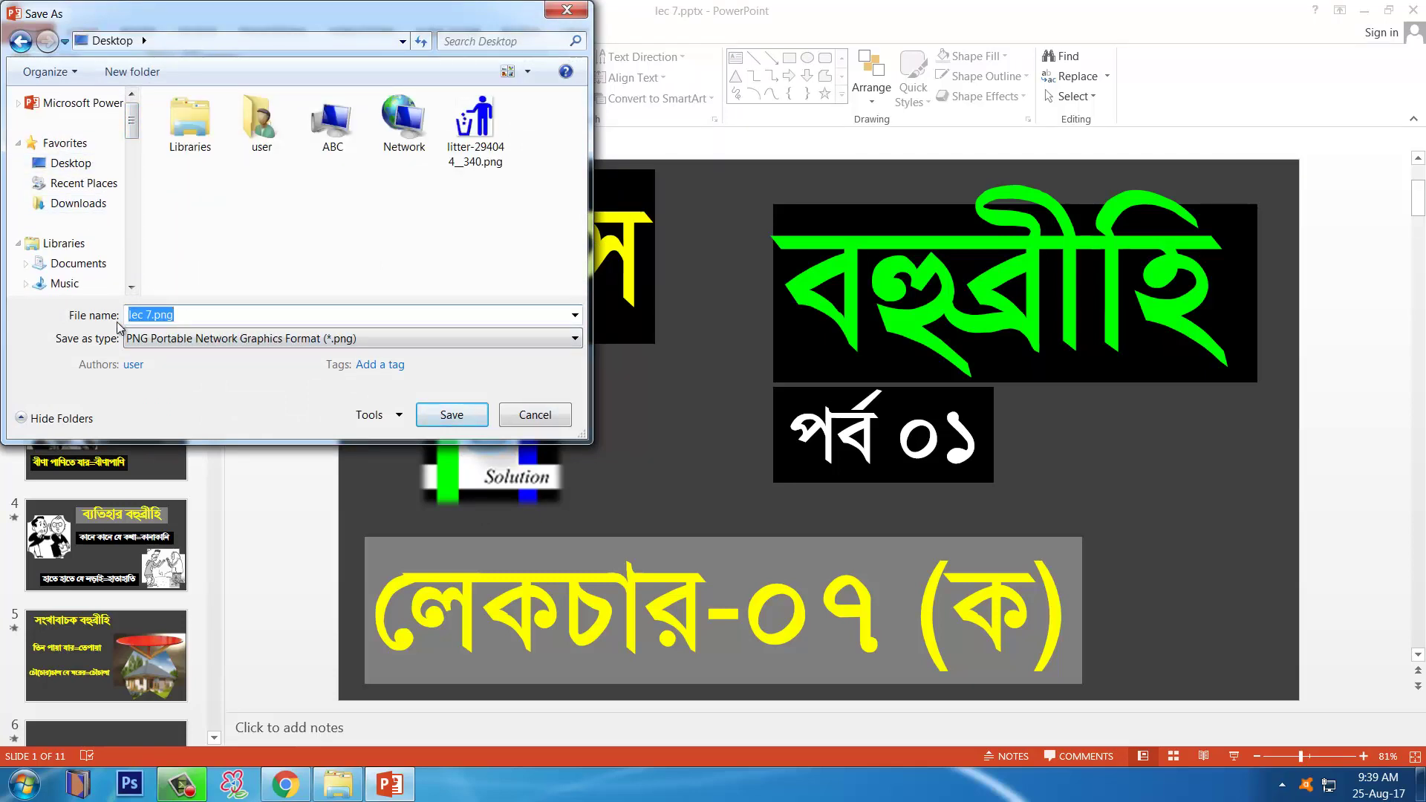
{"action": "type", "text": "abc"}
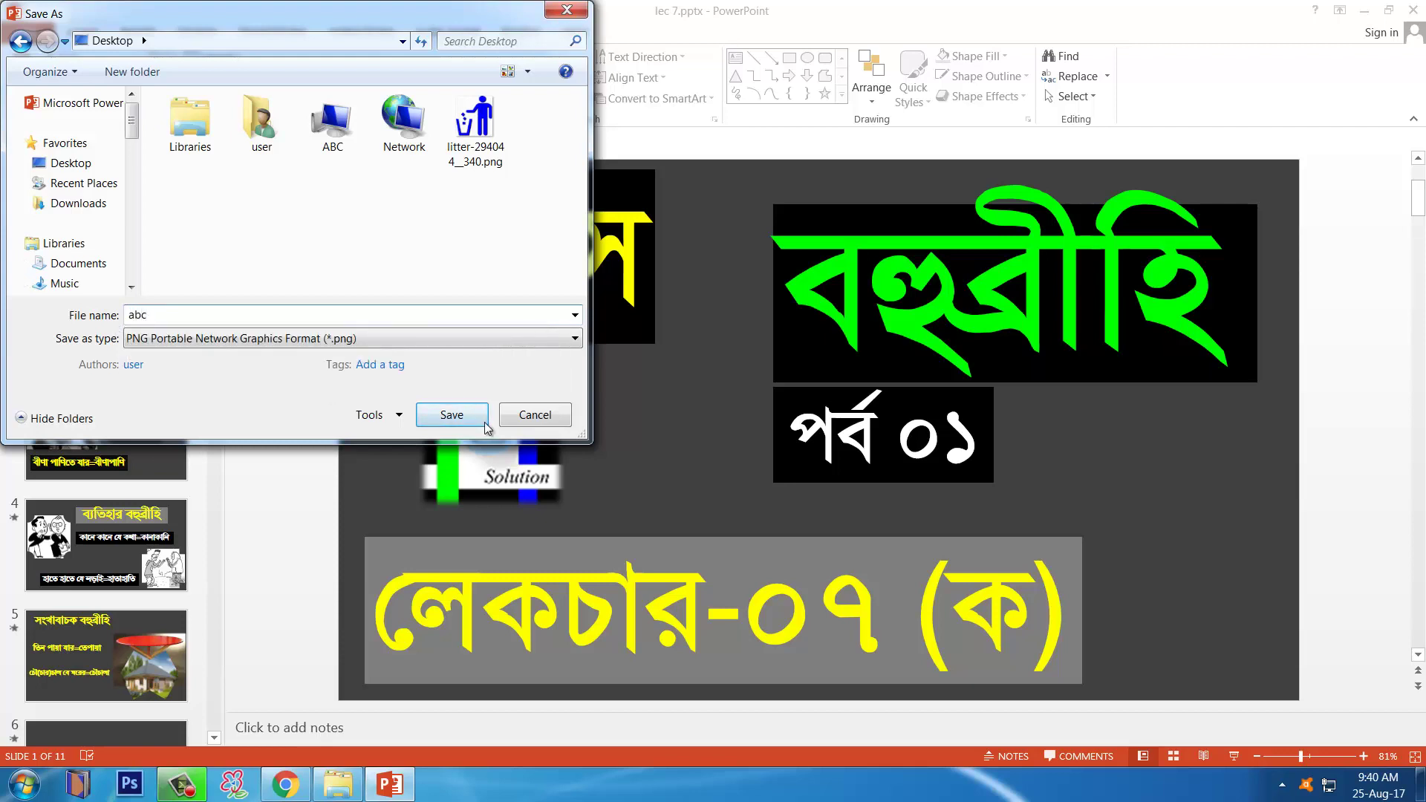
{"action": "left_click", "coordinate": [451, 414]}
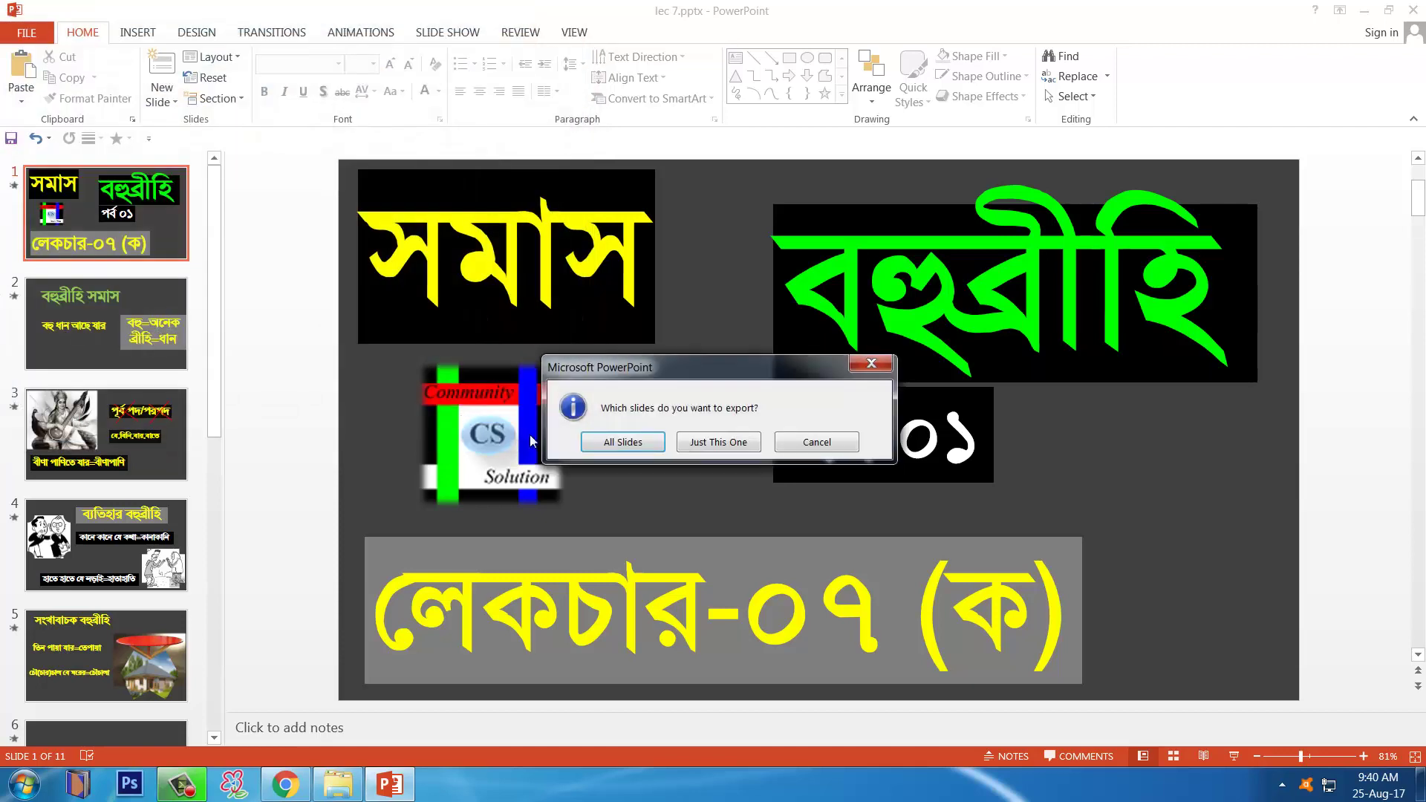
{"action": "left_click", "coordinate": [622, 442]}
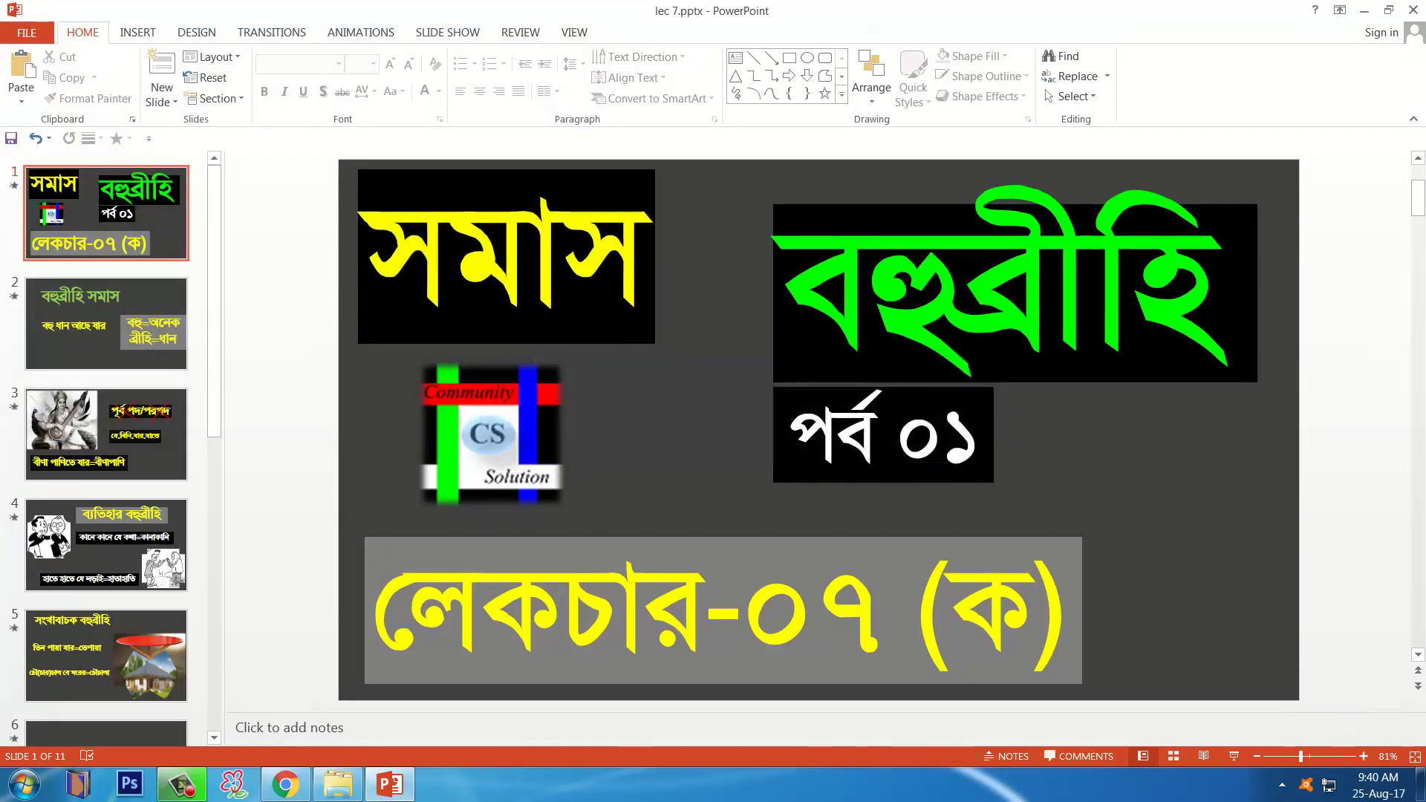
{"action": "left_click", "coordinate": [1420, 784]}
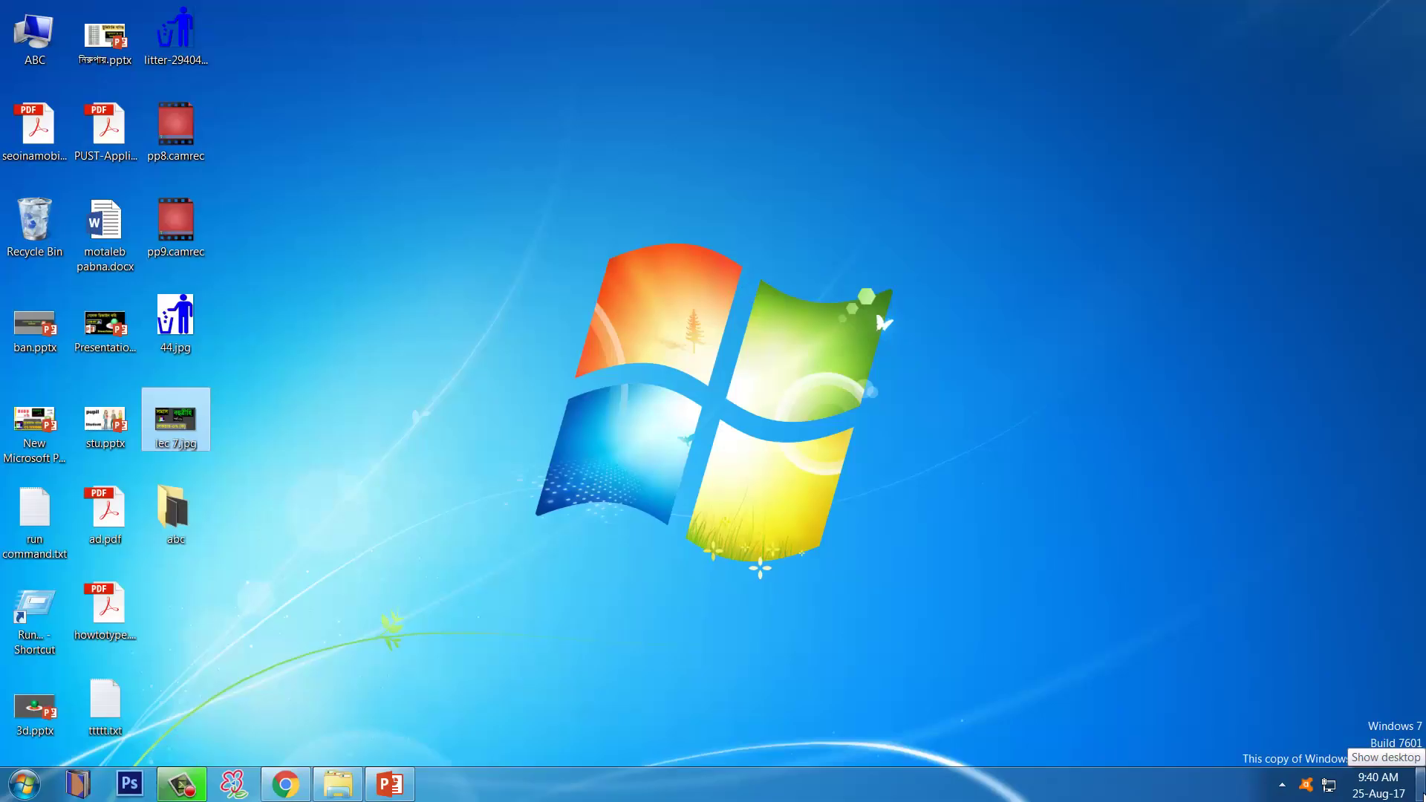
Open the abc folder, view Slide1.PNG and the next two slides, then close the viewer.
{"action": "mouse_move", "coordinate": [176, 515]}
{"action": "double_click", "coordinate": [181, 530]}
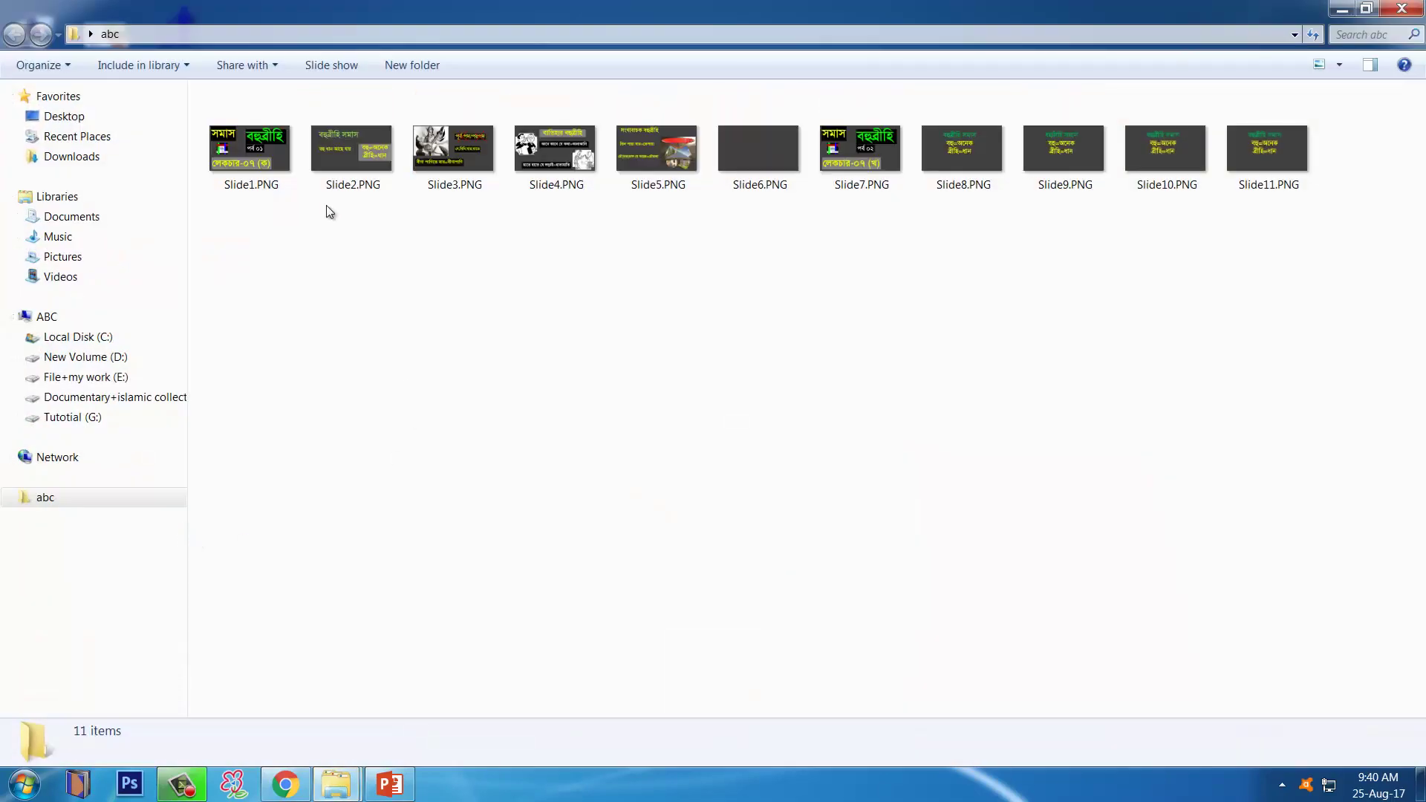
{"action": "left_click", "coordinate": [253, 174]}
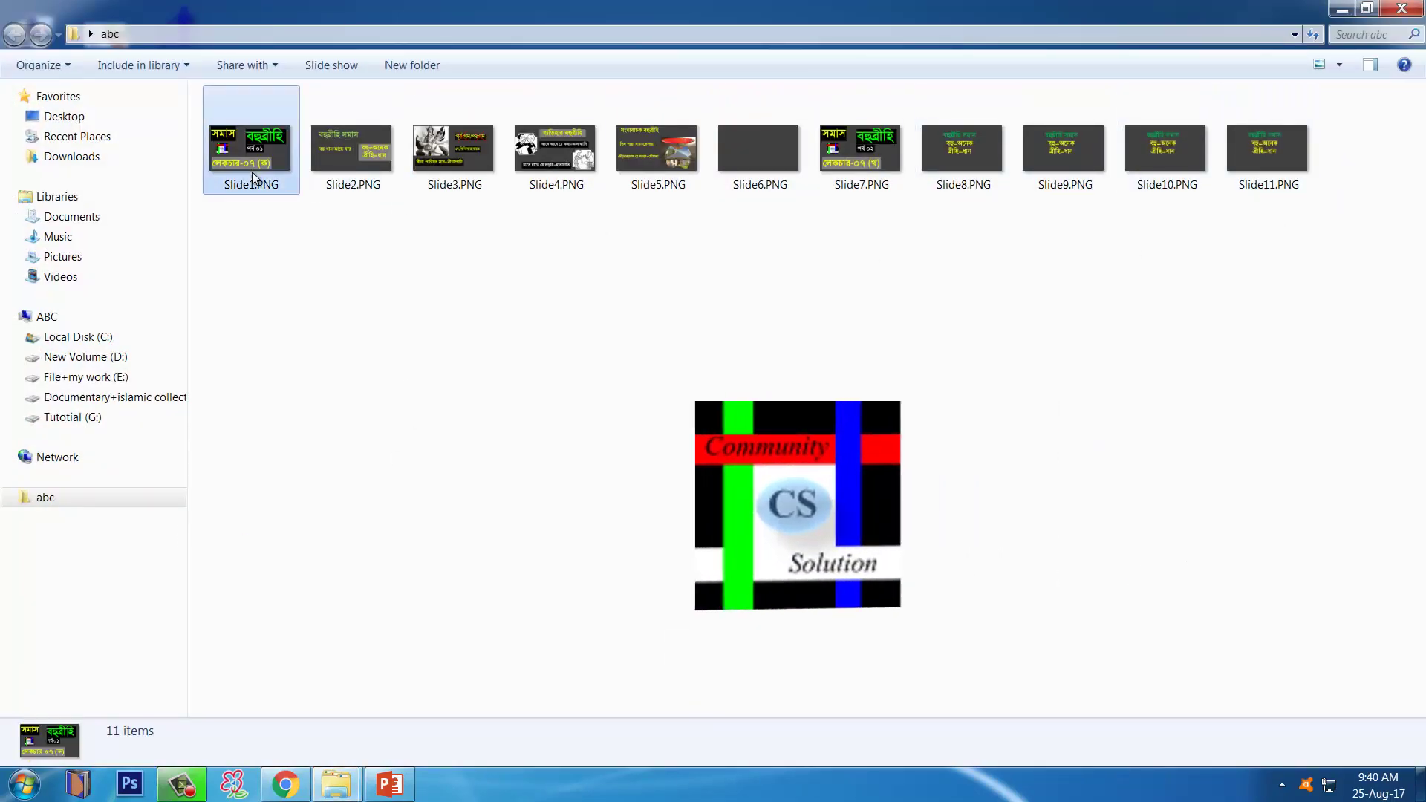
{"action": "double_click", "coordinate": [251, 171]}
{"action": "key", "text": "Right"}
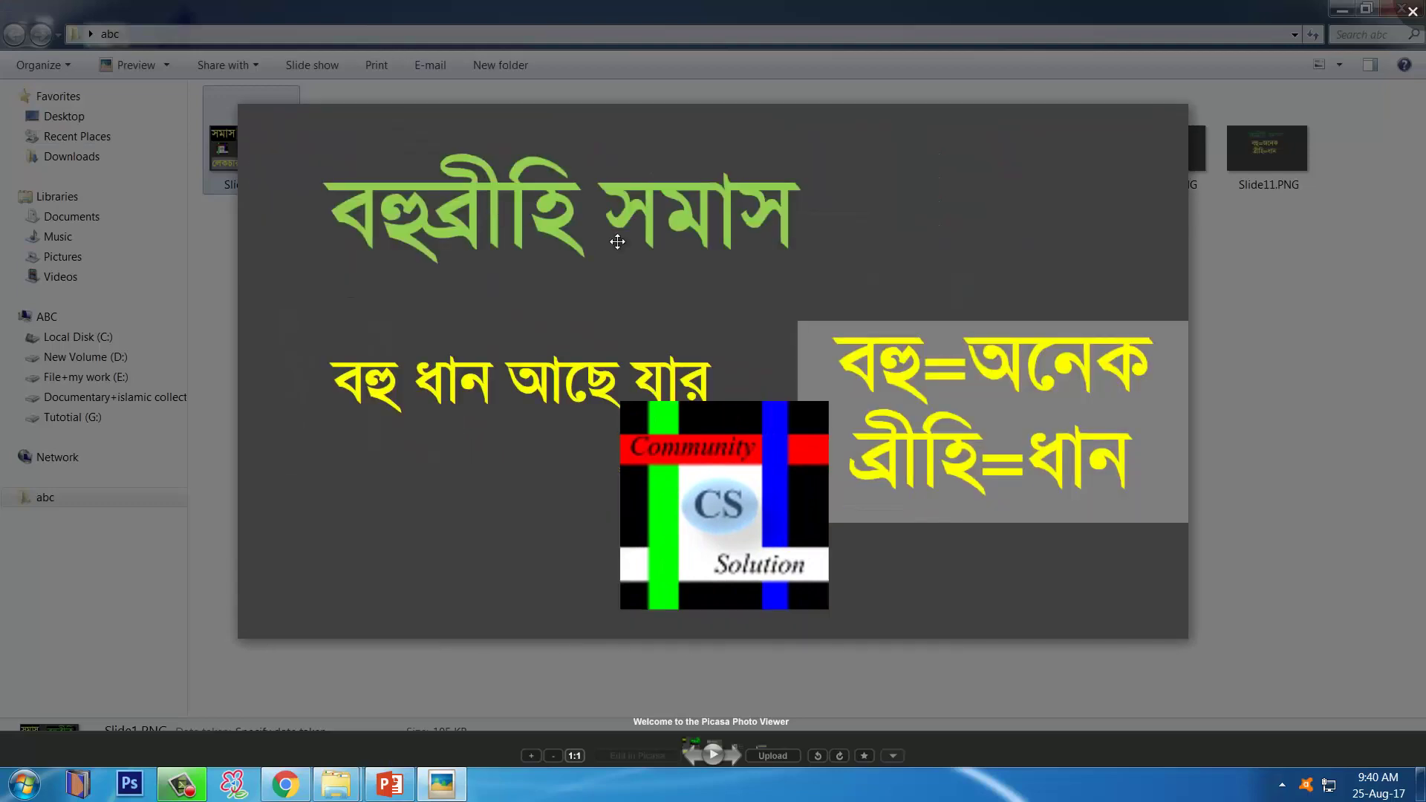
{"action": "key", "text": "Right"}
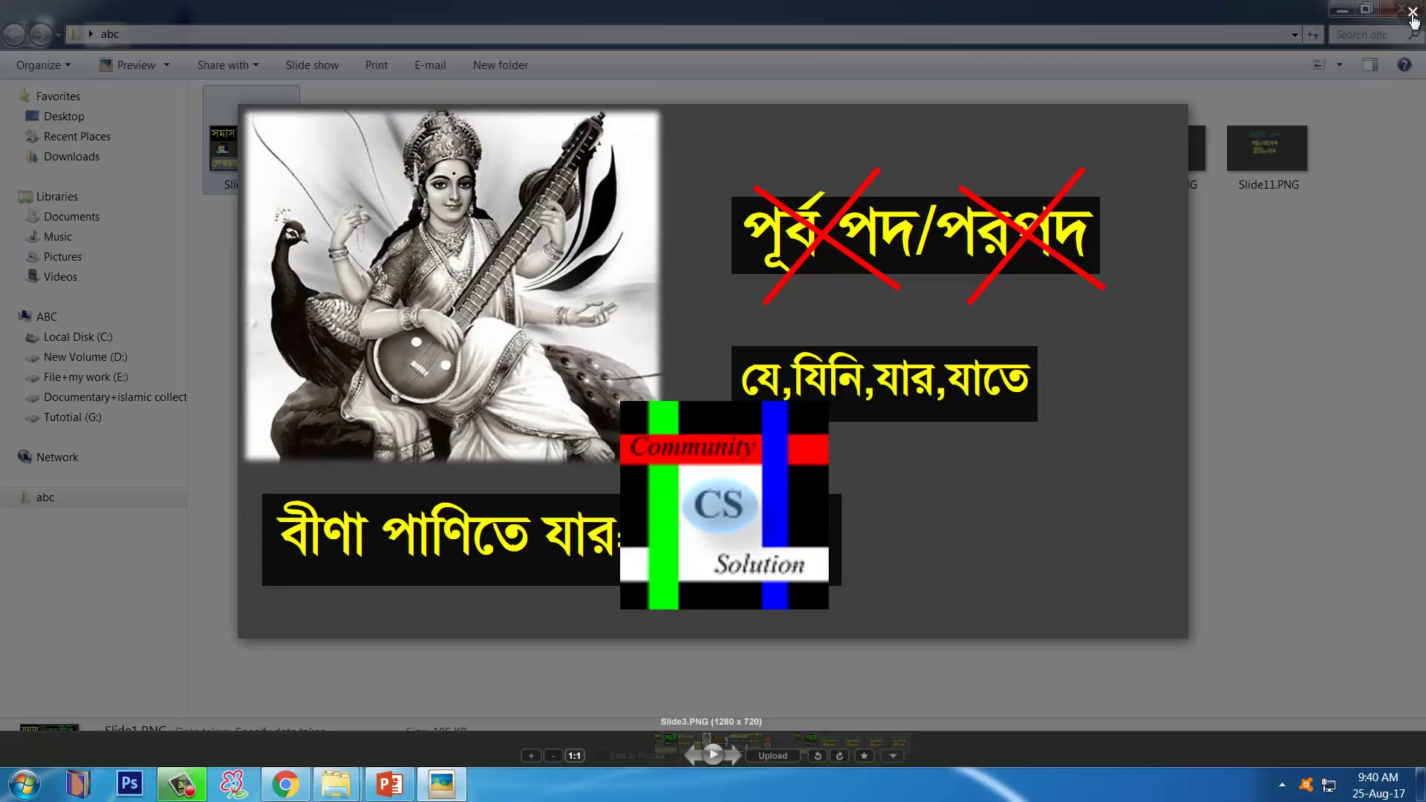
{"action": "left_click", "coordinate": [1412, 12]}
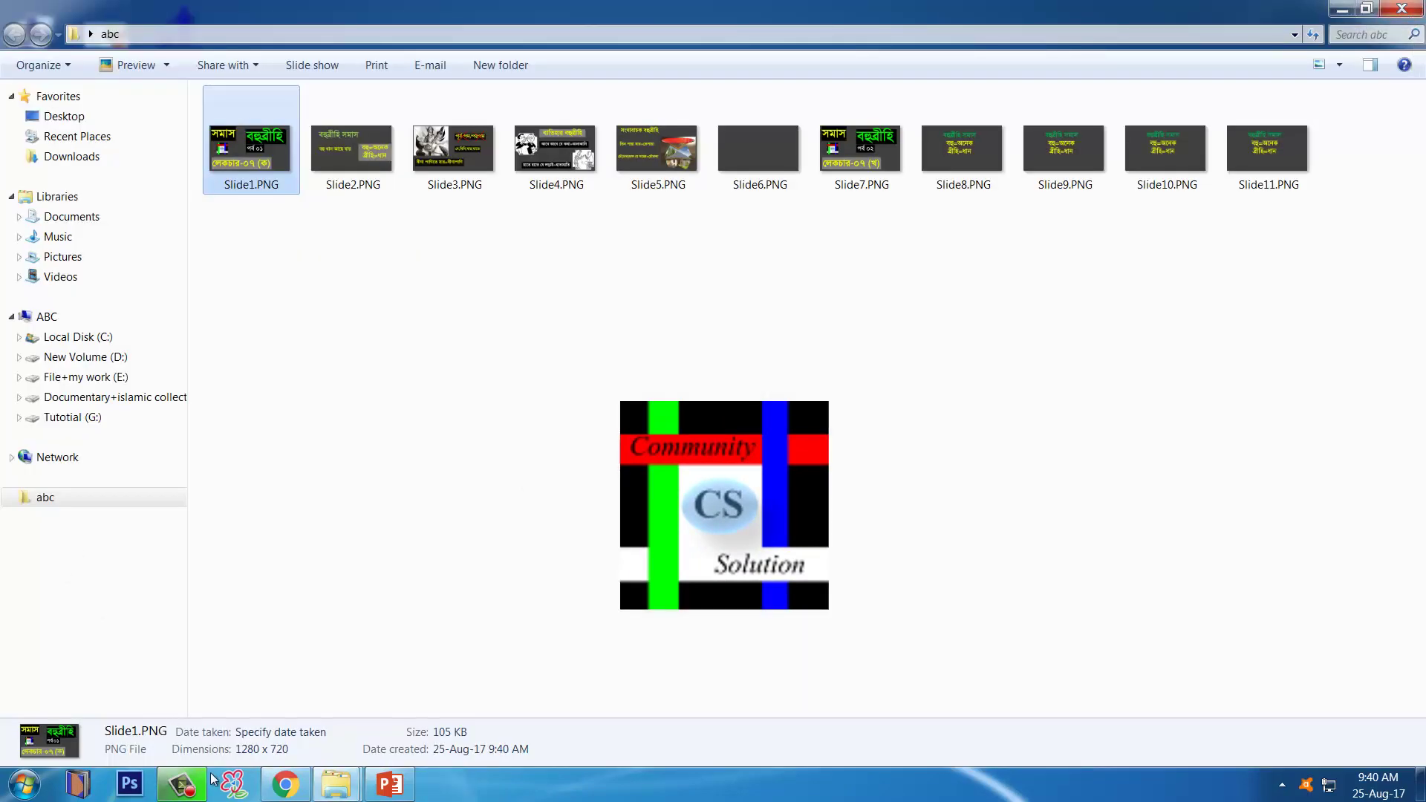